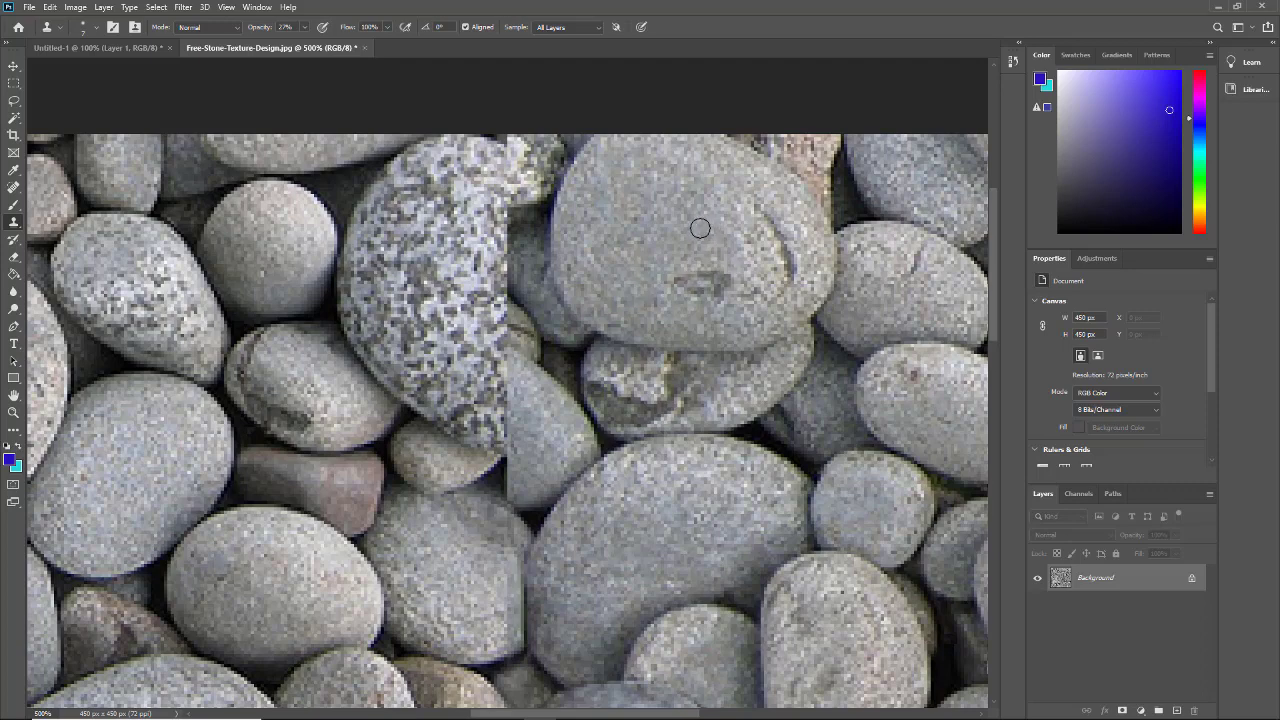
# Clone clean stone texture over the dark crack on the large oval stone at the image's upper edge.
pyautogui.keyDown('alt'); pyautogui.click(701, 226); pyautogui.keyUp('alt')
pyautogui.click(761, 214)
pyautogui.moveTo(769, 225)
pyautogui.mouseDown()
pyautogui.moveTo(747, 216)
pyautogui.moveTo(785, 250)
pyautogui.mouseUp()
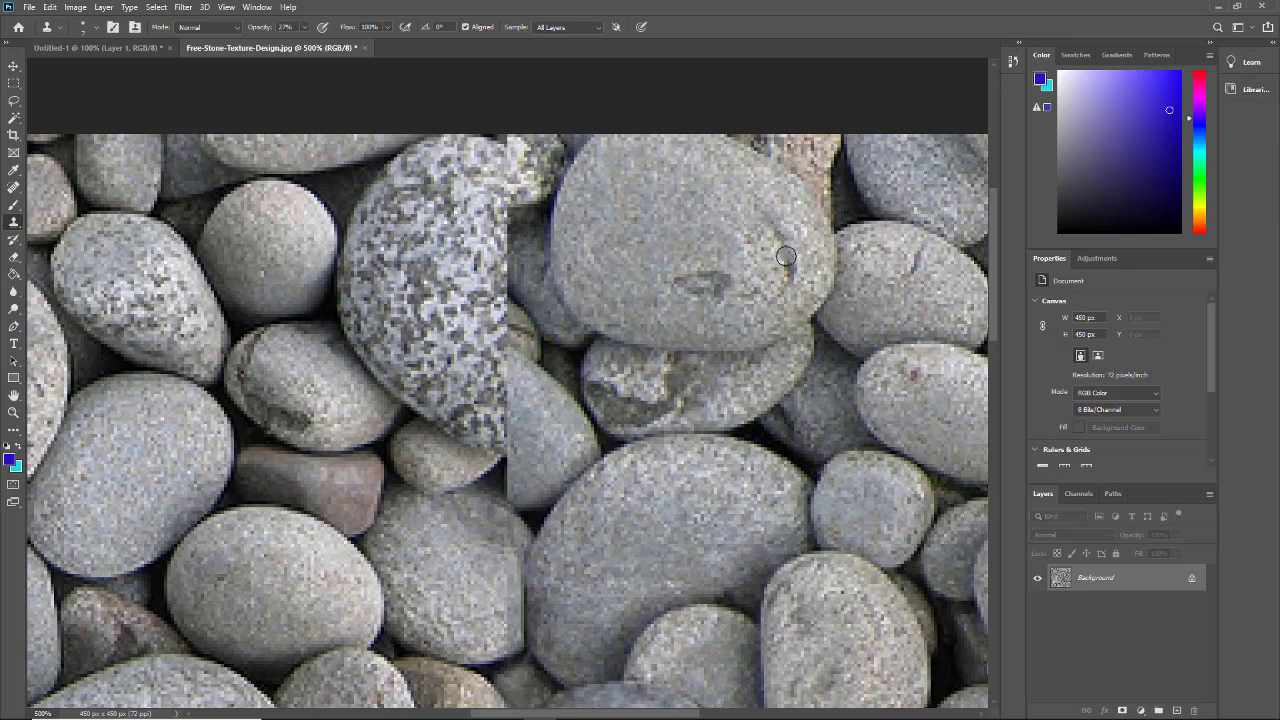
pyautogui.click(790, 269)
# Clone smooth texture over the large oval stone's dark spot and touch up the dark patch on the stone beneath it.
pyautogui.click(707, 281)
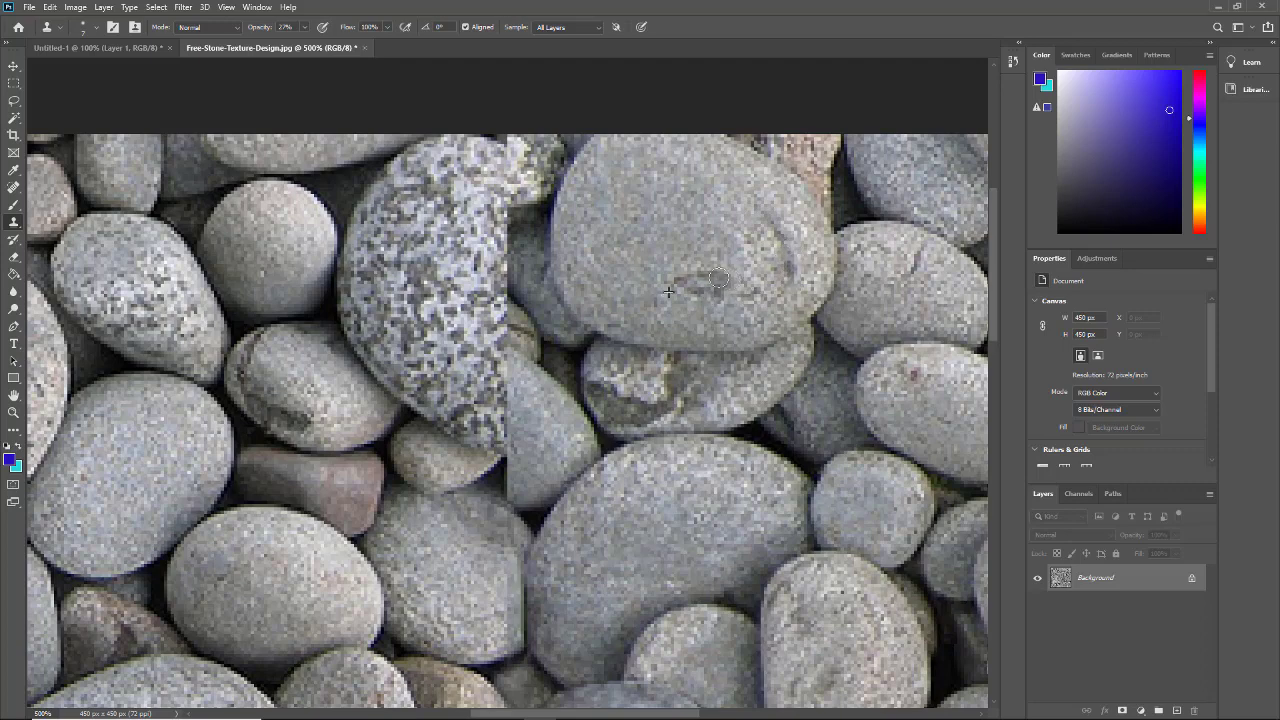
pyautogui.keyDown('alt'); pyautogui.click(650, 230); pyautogui.keyUp('alt')
pyautogui.moveTo(668, 280)
pyautogui.mouseDown()
pyautogui.moveTo(710, 285)
pyautogui.moveTo(714, 300)
pyautogui.moveTo(734, 260)
pyautogui.moveTo(790, 270)
pyautogui.moveTo(771, 280)
pyautogui.moveTo(793, 243)
pyautogui.mouseUp()
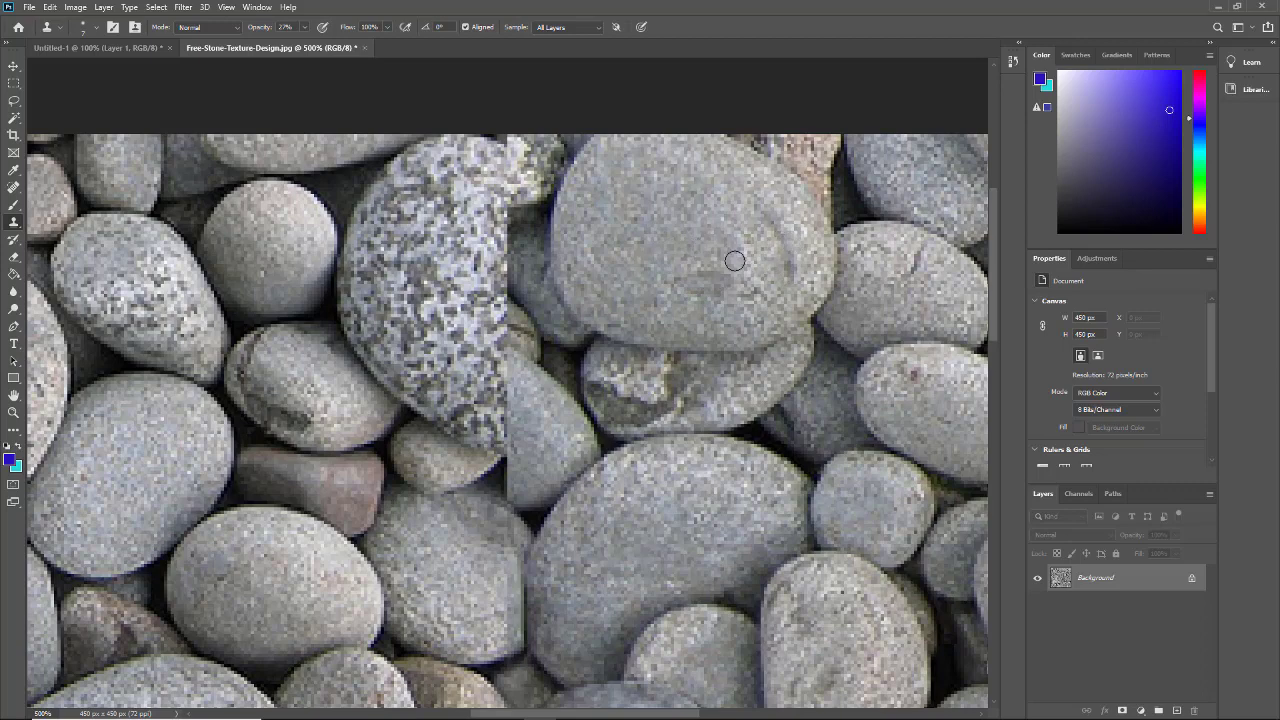
pyautogui.moveTo(629, 403)
pyautogui.mouseDown()
pyautogui.moveTo(620, 412)
pyautogui.moveTo(610, 388)
pyautogui.moveTo(621, 404)
pyautogui.mouseUp()
# Clone dark gap texture along the cut edge of the grey stone at the vertical seam and touch up its face.
pyautogui.scroll(-10, 312, 416)
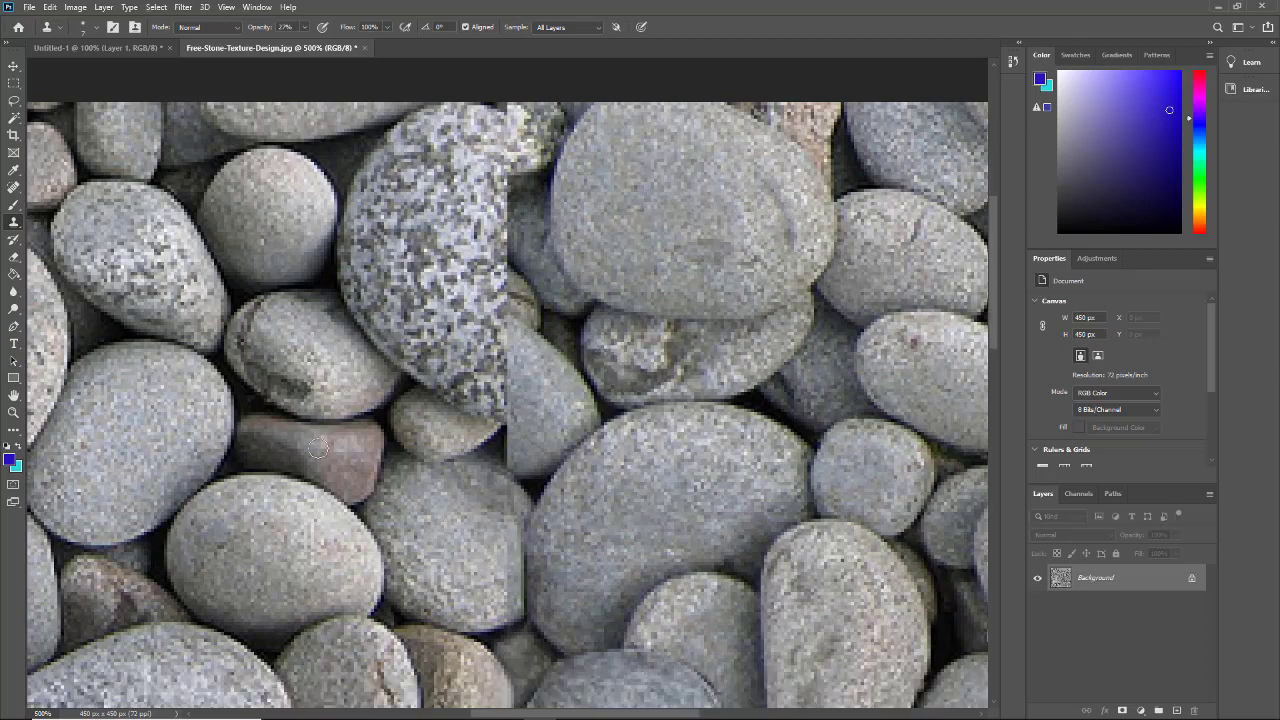
pyautogui.scroll(-1, 344, 441)
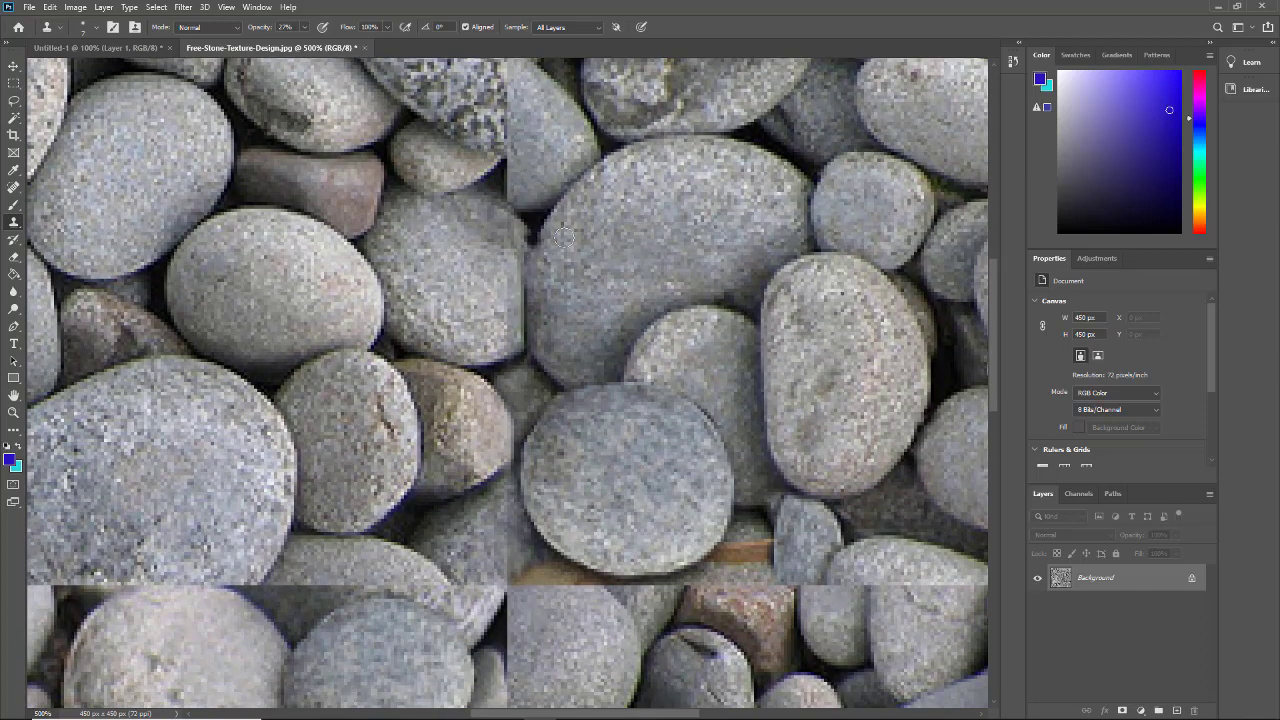
pyautogui.scroll(4, 550, 282)
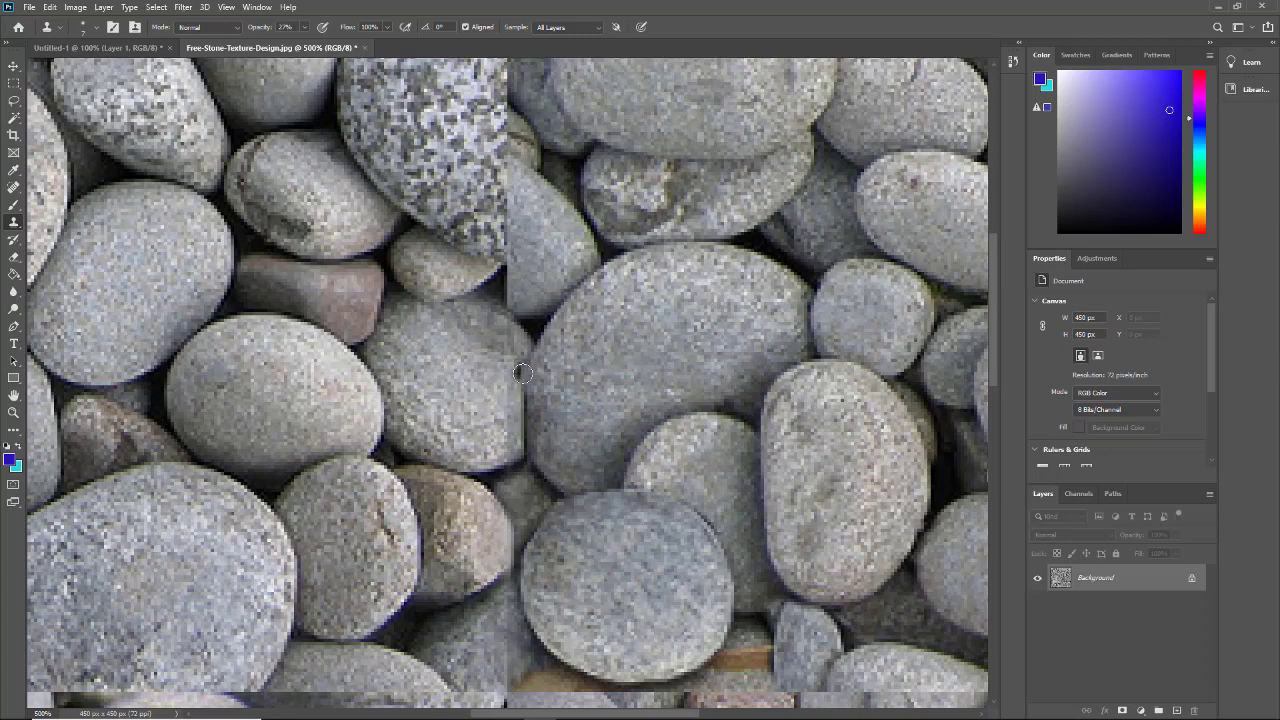
pyautogui.scroll(5, 132, 258)
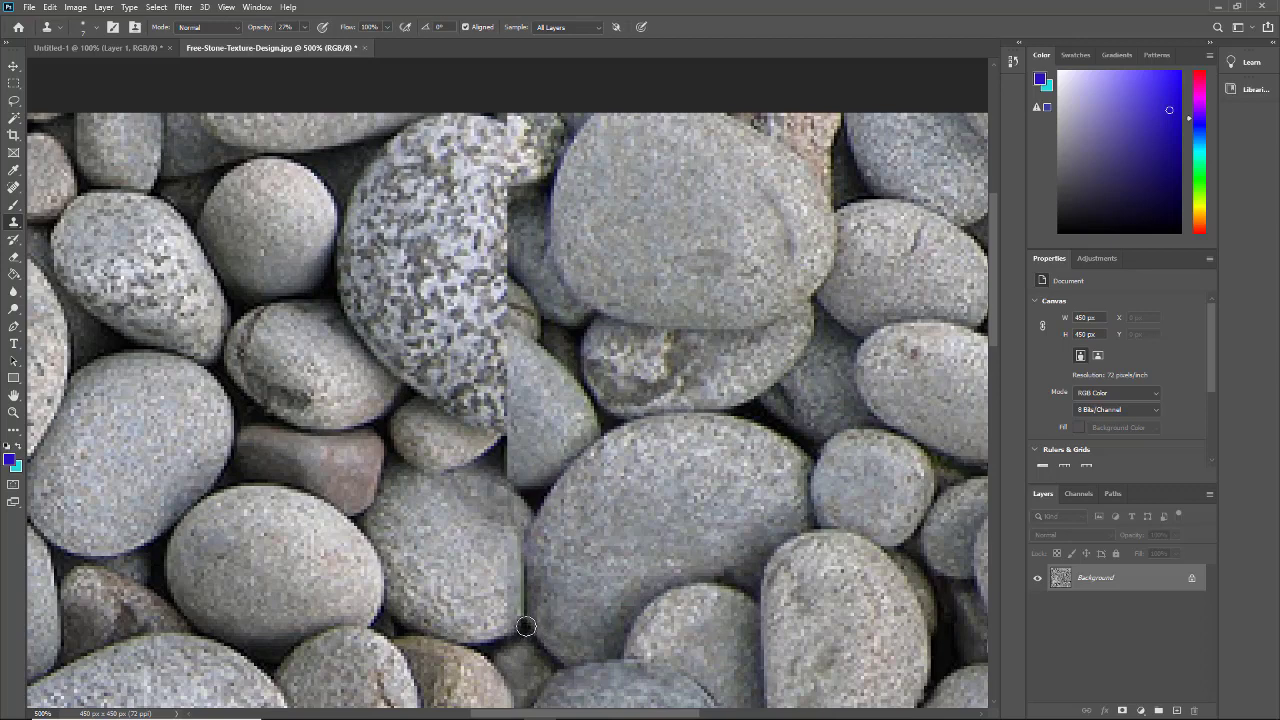
pyautogui.keyDown('alt'); pyautogui.click(227, 358); pyautogui.keyUp('alt')
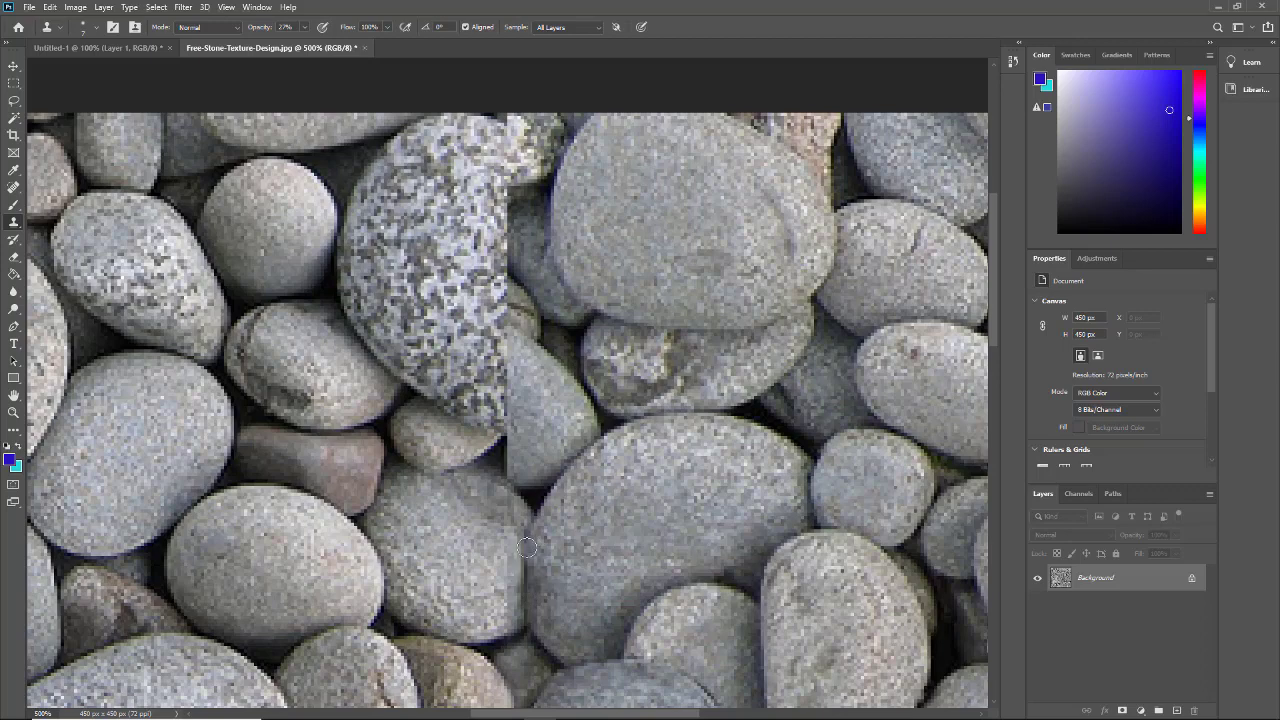
pyautogui.moveTo(527, 566); pyautogui.dragTo(530, 590)
pyautogui.moveTo(447, 550); pyautogui.dragTo(431, 568)
# Clone nearby stone texture over the brown patch below the round bluish stone, where the vertical and horizontal seams cross.
pyautogui.scroll(-3, 473, 547)
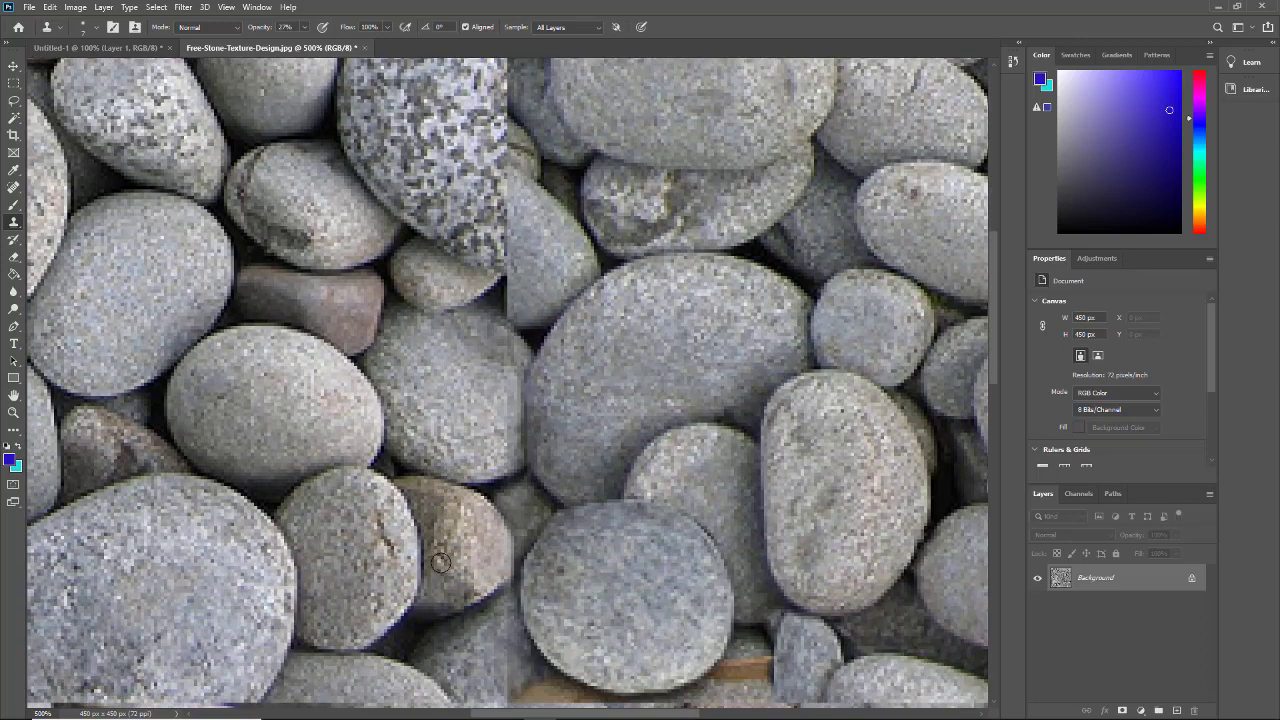
pyautogui.scroll(1, 648, 532)
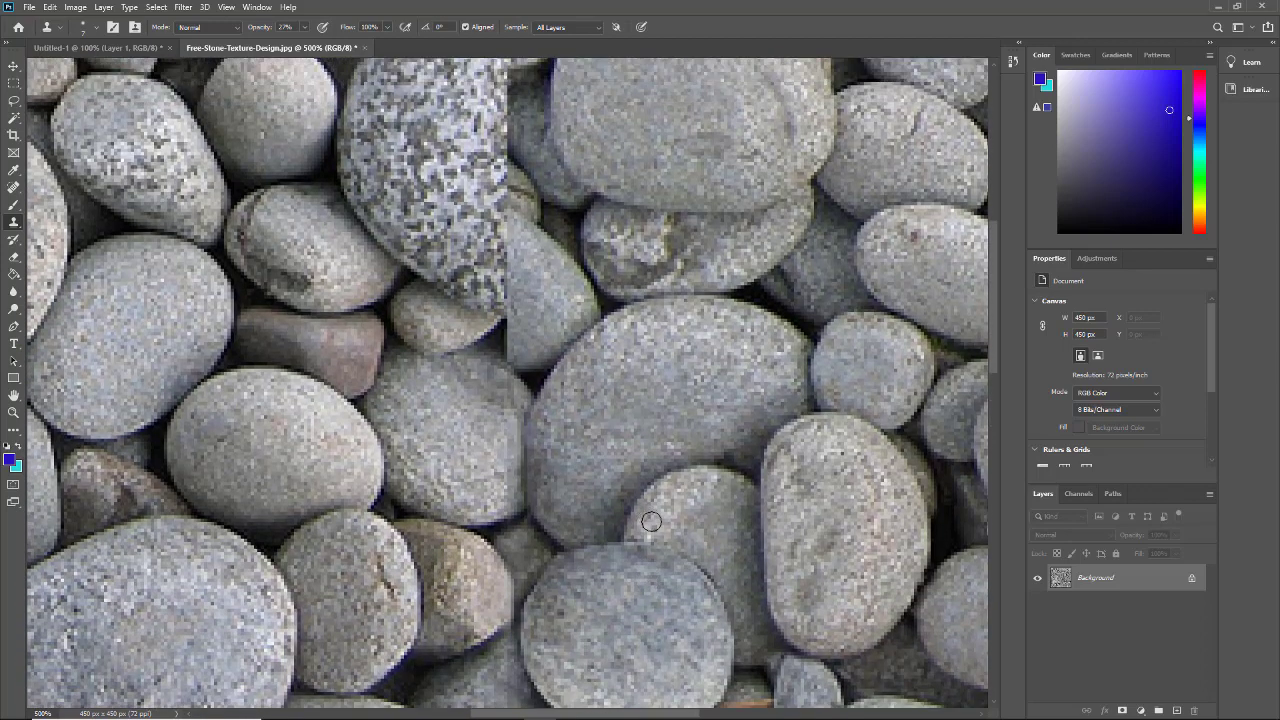
pyautogui.scroll(-1, 648, 474)
pyautogui.scroll(-5, 275, 463)
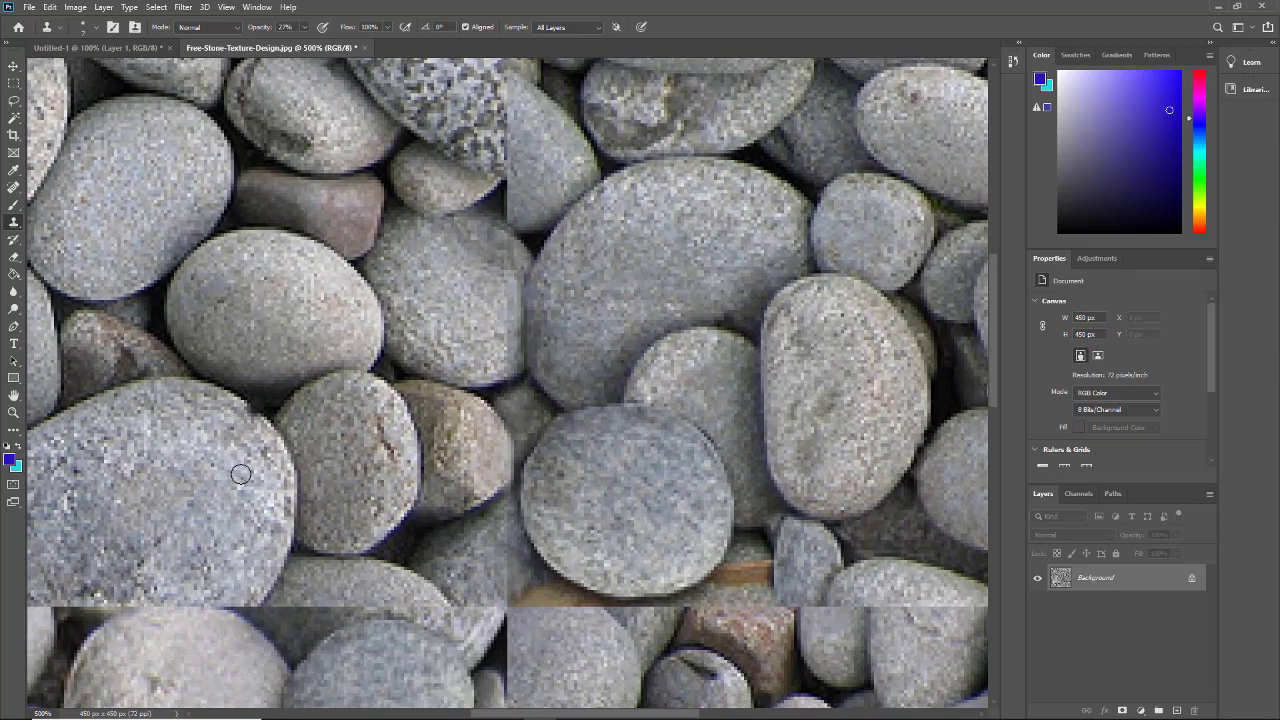
pyautogui.scroll(-1, 240, 486)
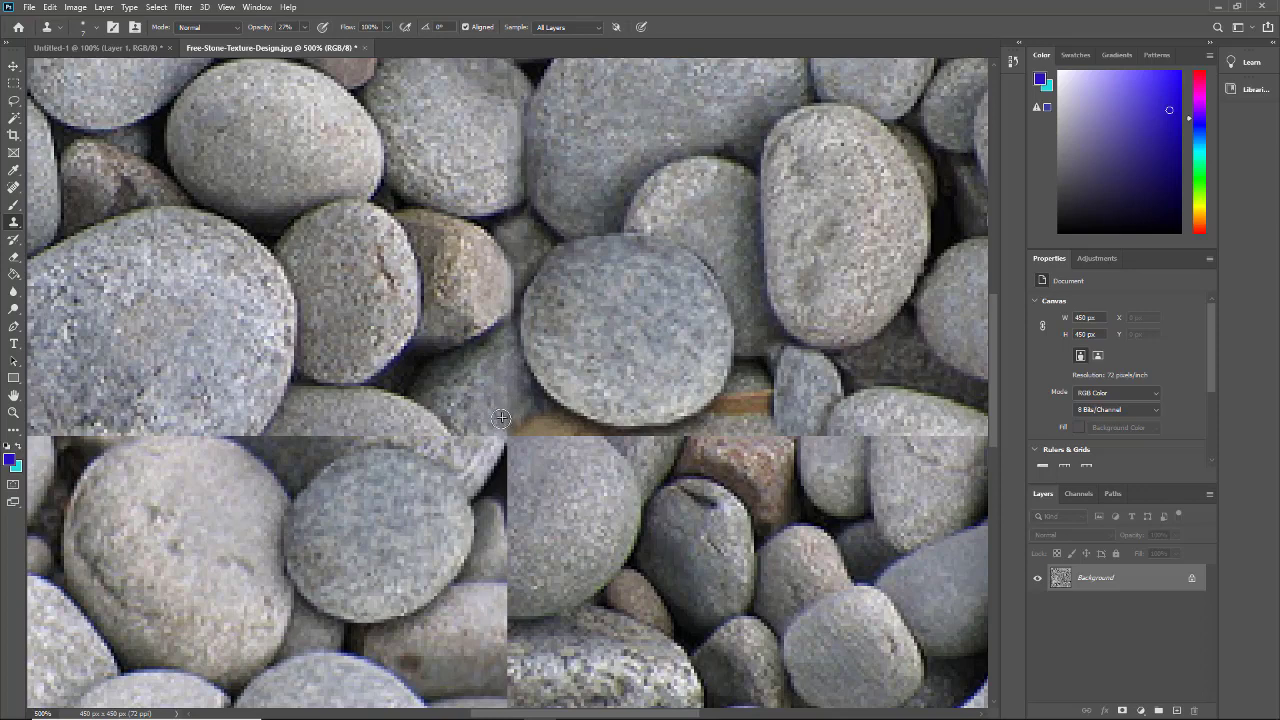
pyautogui.click(506, 426)
pyautogui.click(482, 425)
pyautogui.click(541, 436)
pyautogui.click(563, 433)
pyautogui.keyDown('alt'); pyautogui.click(591, 455); pyautogui.keyUp('alt')
pyautogui.click(566, 425)
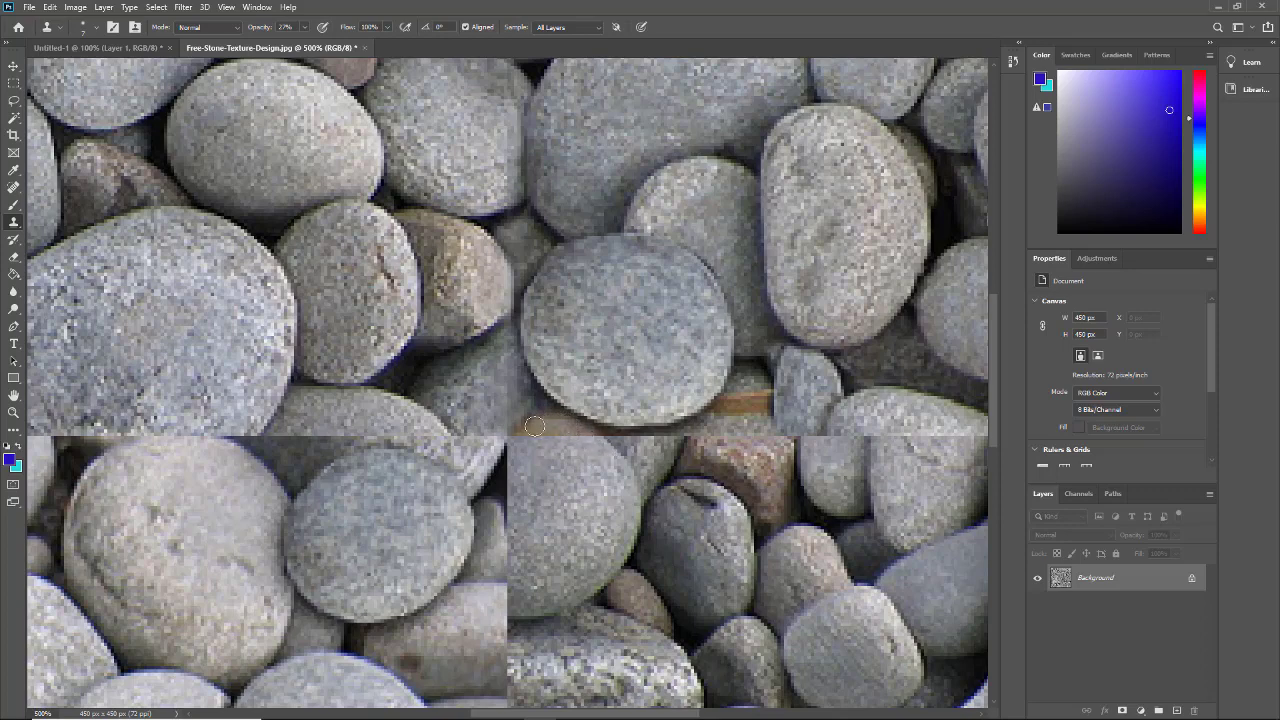
# Rebuild the rounded top of the grey stone across the horizontal seam below the round bluish stone with the Clone Stamp.
pyautogui.scroll(1, 440, 515)
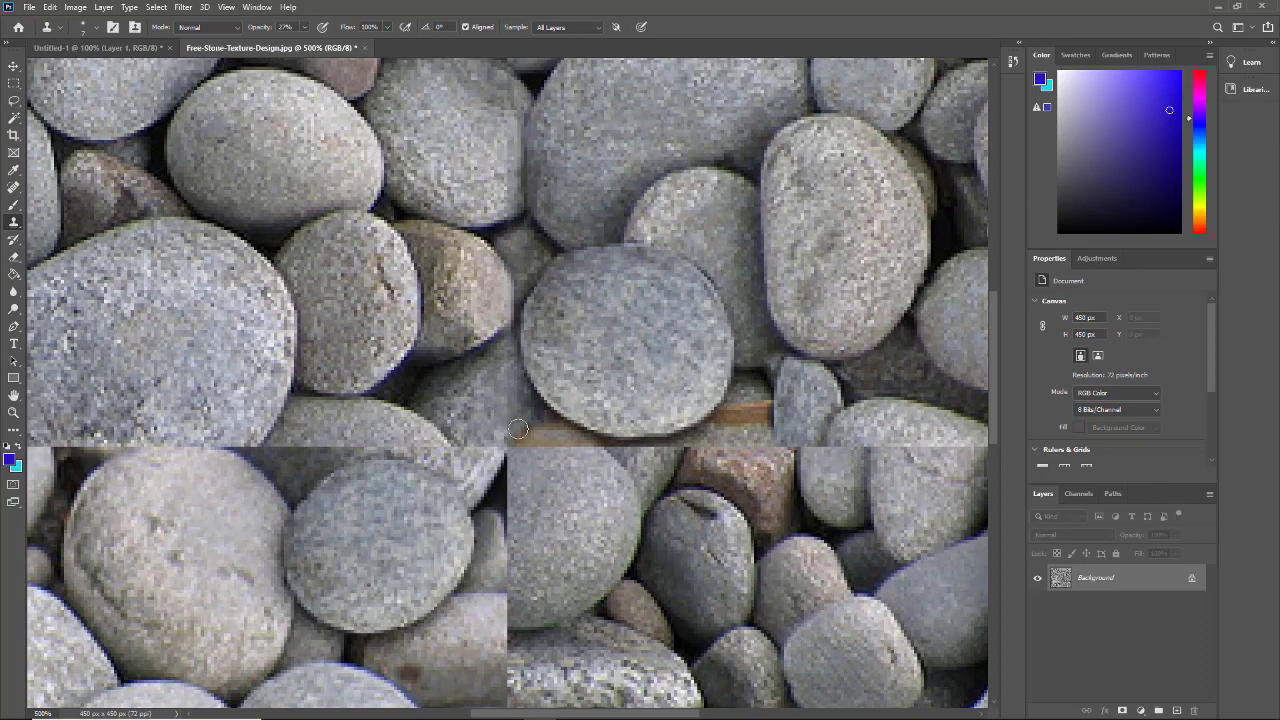
pyautogui.scroll(5, 389, 251)
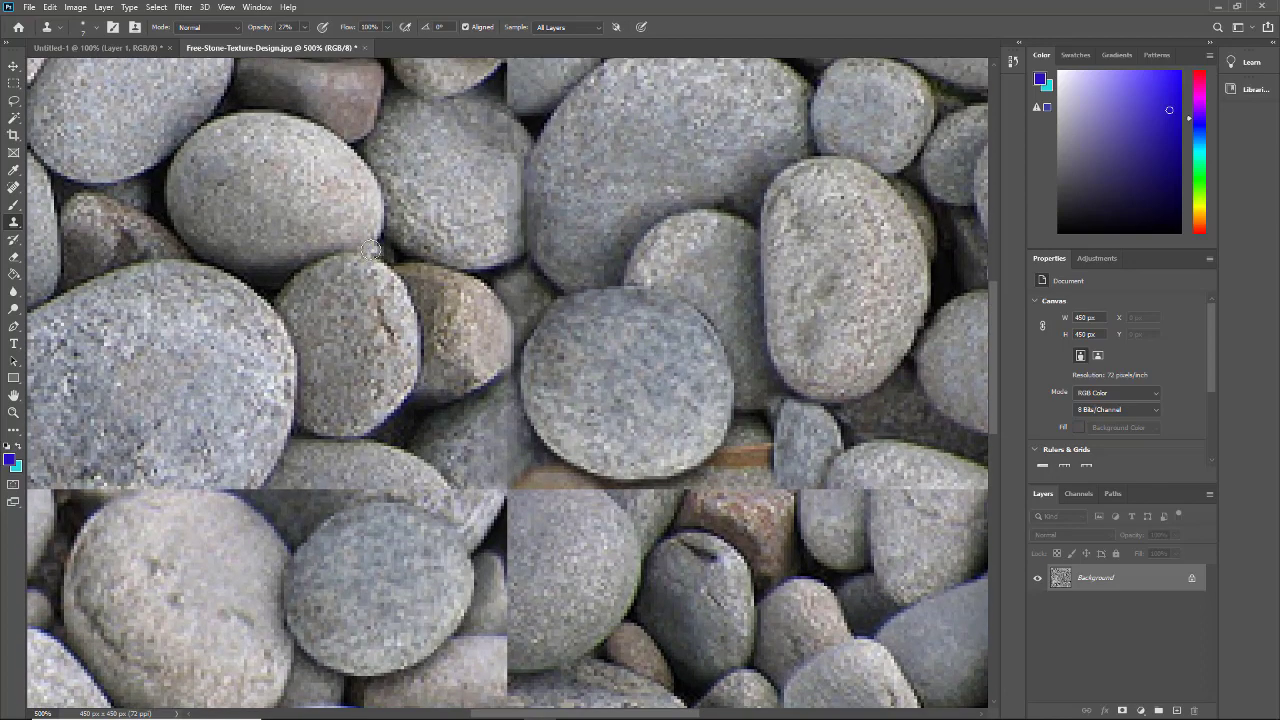
pyautogui.scroll(-1, 372, 250)
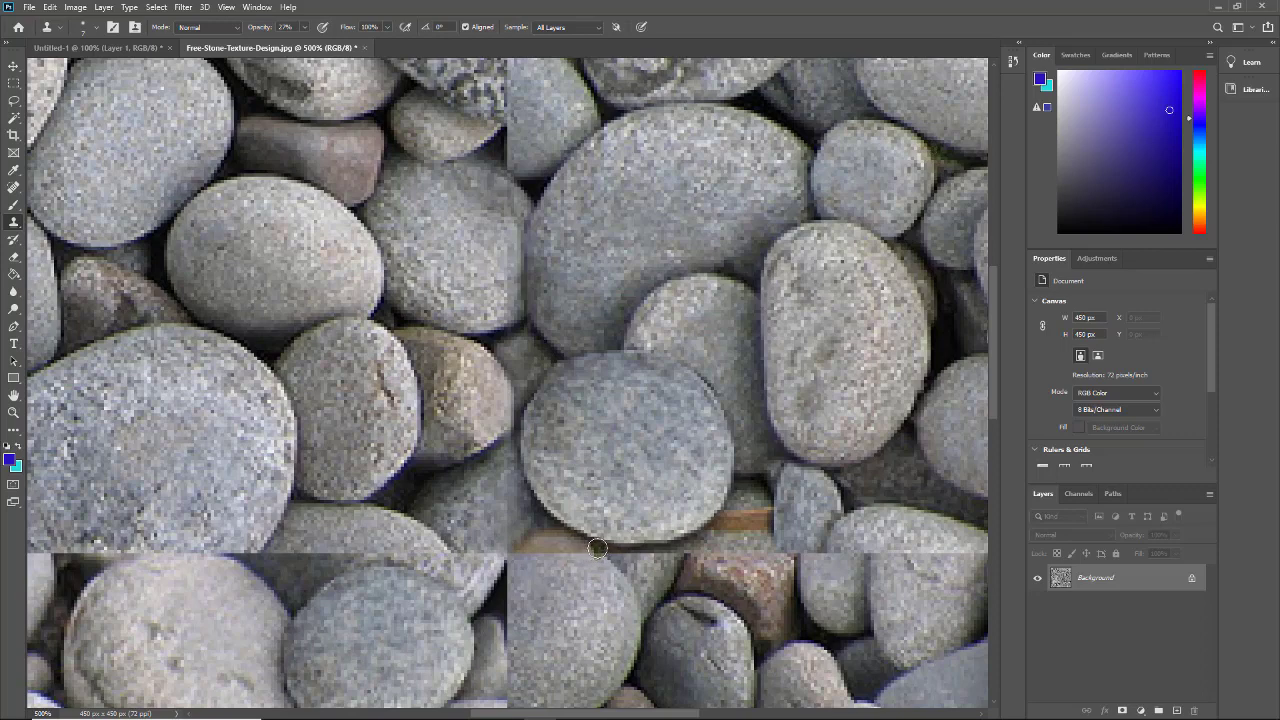
pyautogui.click(590, 547)
pyautogui.click(571, 540)
pyautogui.moveTo(560, 539)
pyautogui.mouseDown()
pyautogui.moveTo(545, 538)
pyautogui.moveTo(576, 542)
pyautogui.mouseUp()
pyautogui.click(596, 549)
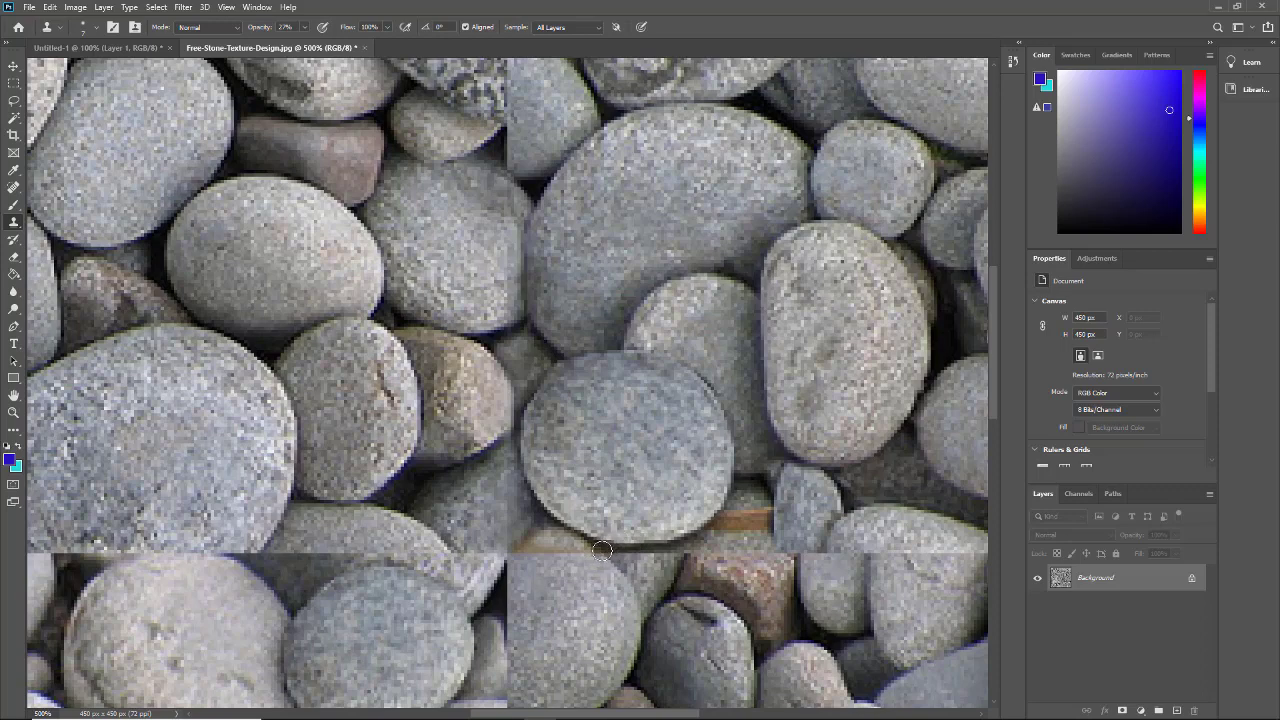
pyautogui.moveTo(595, 547)
pyautogui.mouseDown()
pyautogui.moveTo(531, 538)
pyautogui.moveTo(511, 545)
pyautogui.moveTo(503, 577)
pyautogui.moveTo(499, 556)
pyautogui.mouseUp()
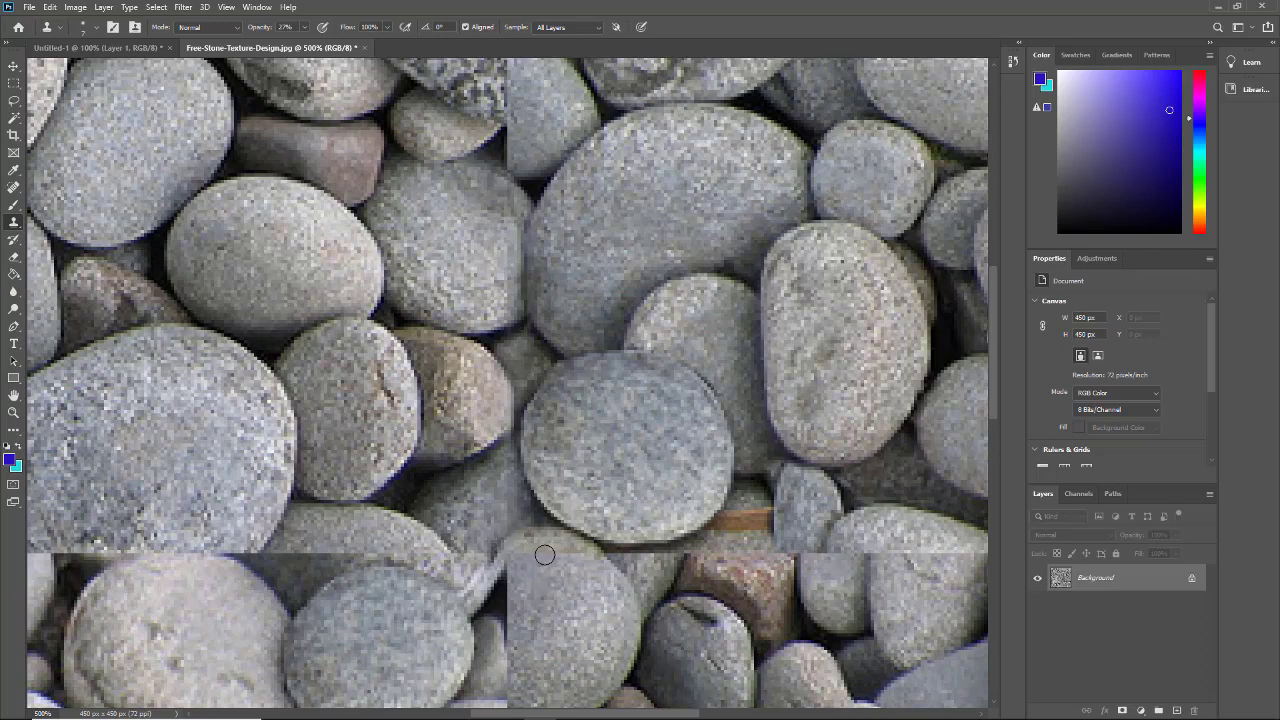
pyautogui.moveTo(544, 555); pyautogui.dragTo(565, 551)
# Clone shadow from a gap between stones around the rebuilt grey stone's upper edge at the seam crossing.
pyautogui.scroll(-4, 508, 552)
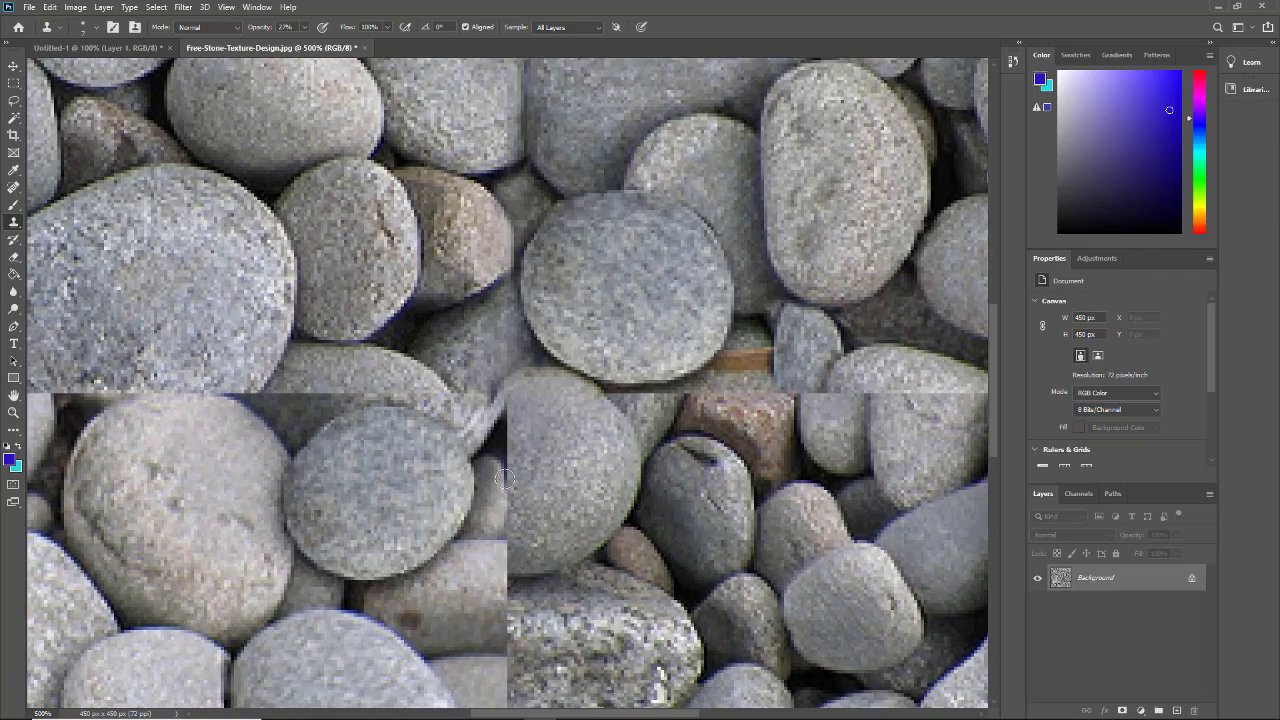
pyautogui.scroll(1, 301, 424)
pyautogui.scroll(1, 301, 424)
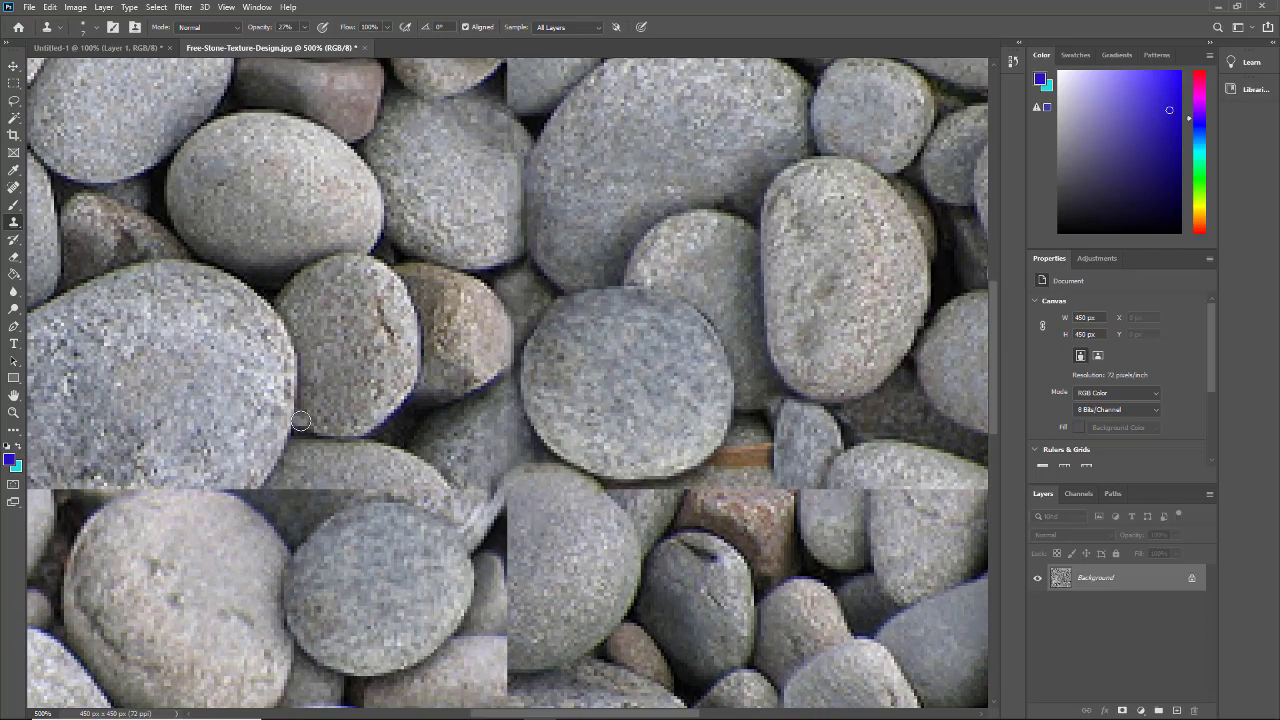
pyautogui.scroll(-2, 301, 420)
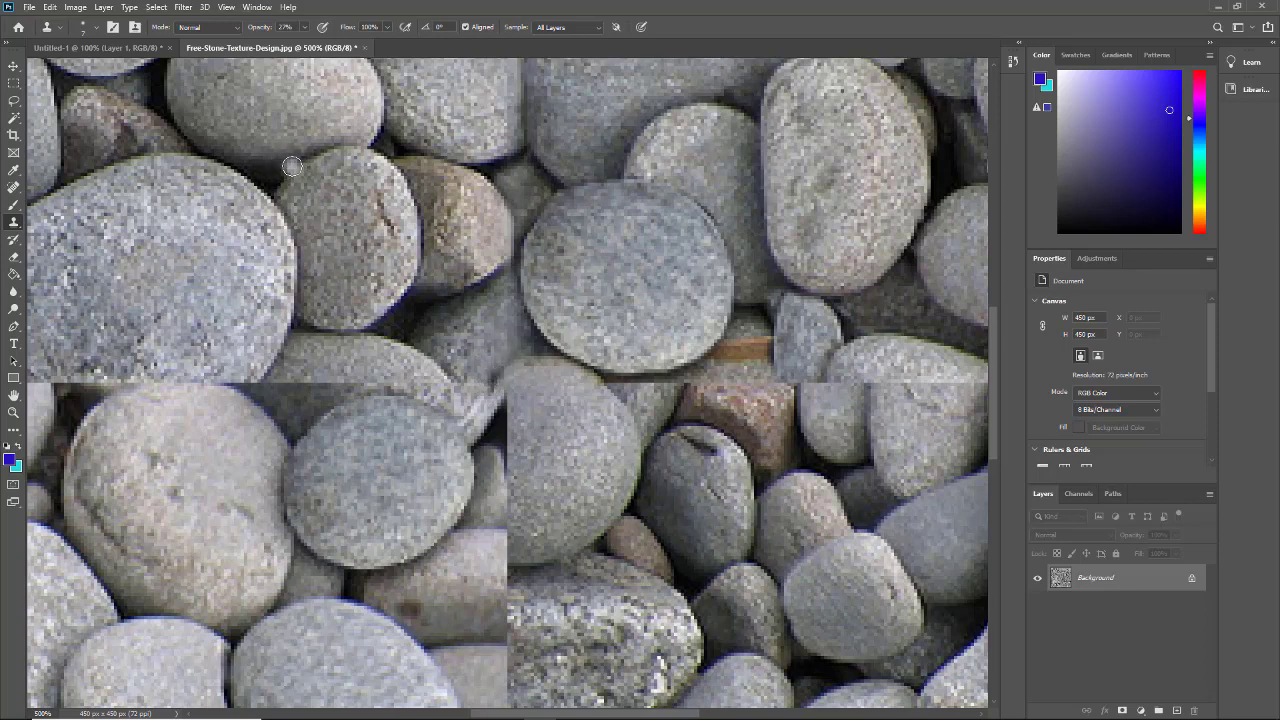
pyautogui.click(482, 390)
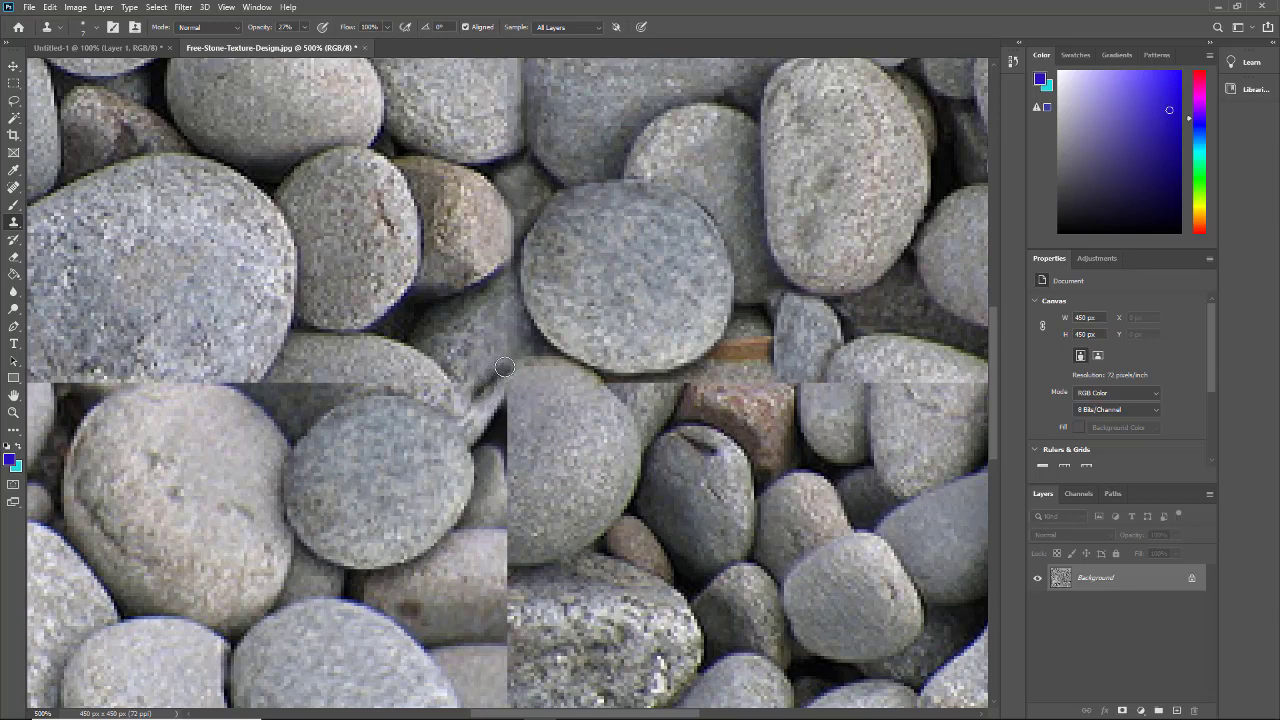
pyautogui.keyDown('alt'); pyautogui.click(299, 166); pyautogui.keyUp('alt')
pyautogui.click(518, 358)
pyautogui.keyDown('alt'); pyautogui.click(308, 160); pyautogui.keyUp('alt')
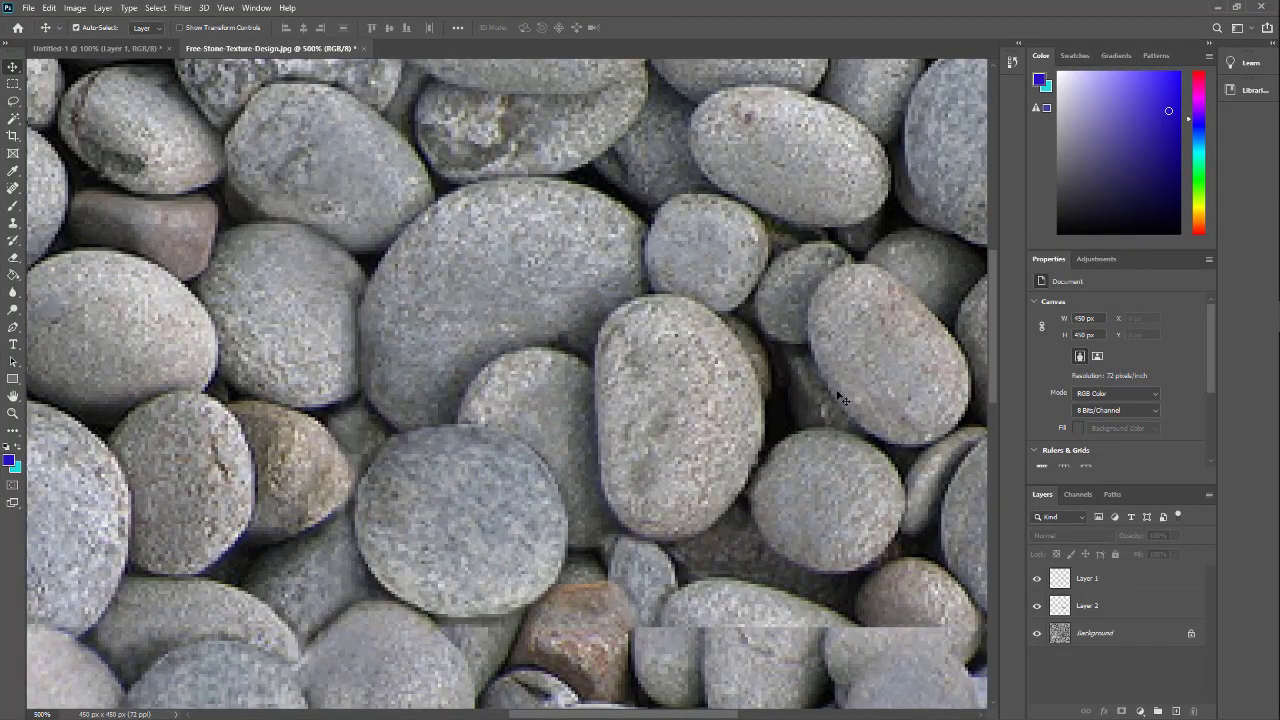
# Examine the patched pebble image from top to bottom for remaining visible seams.
pyautogui.moveTo(993, 379); pyautogui.dragTo(968, 388)
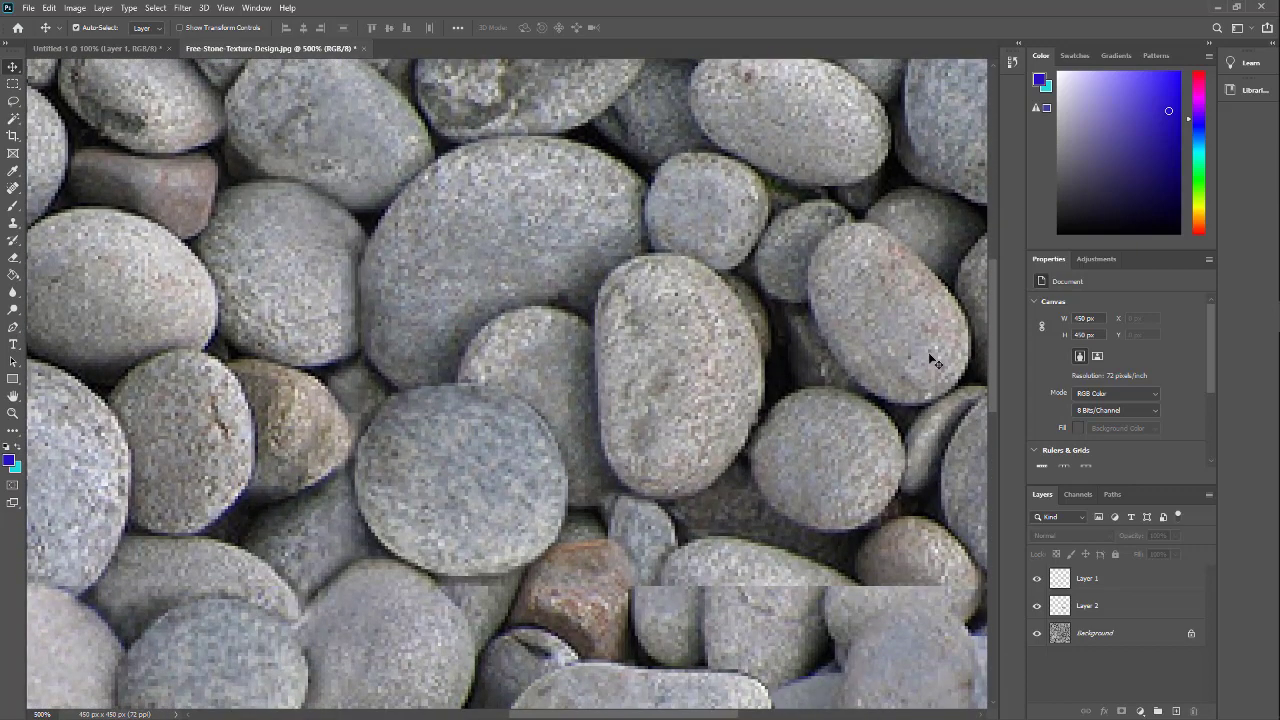
pyautogui.moveTo(993, 318); pyautogui.dragTo(886, 446)
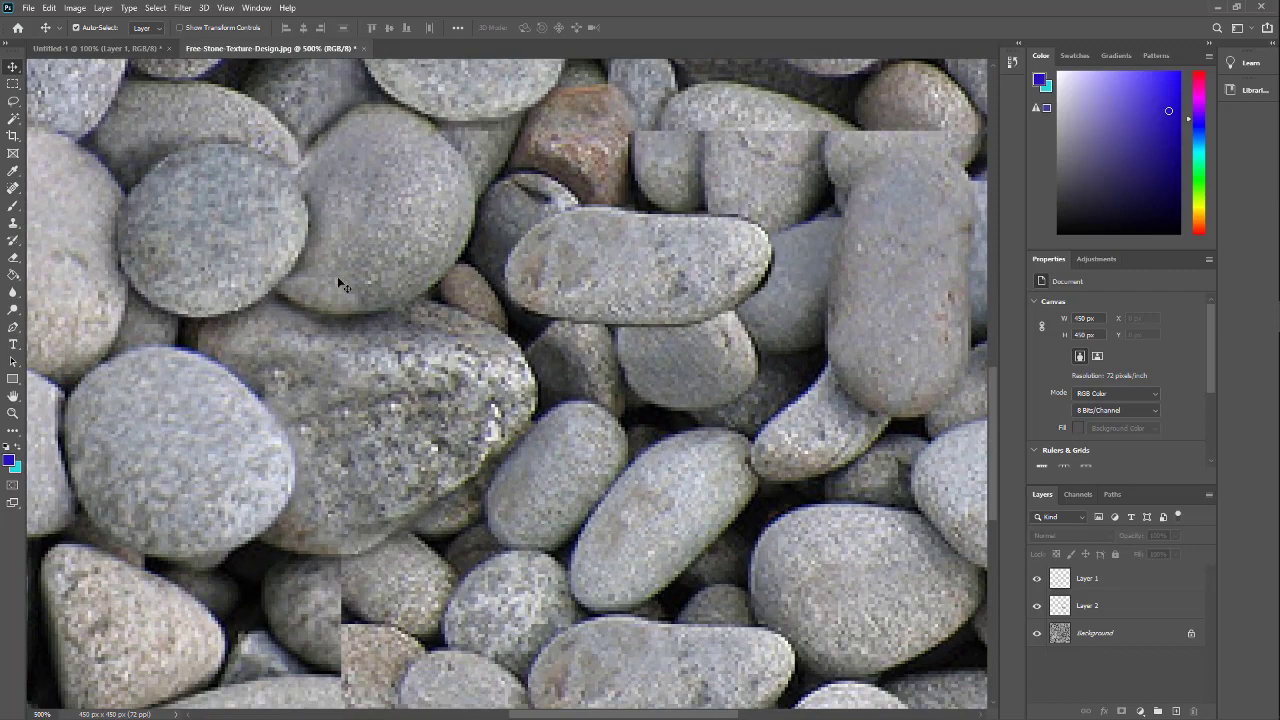
pyautogui.scroll(5, 350, 270)
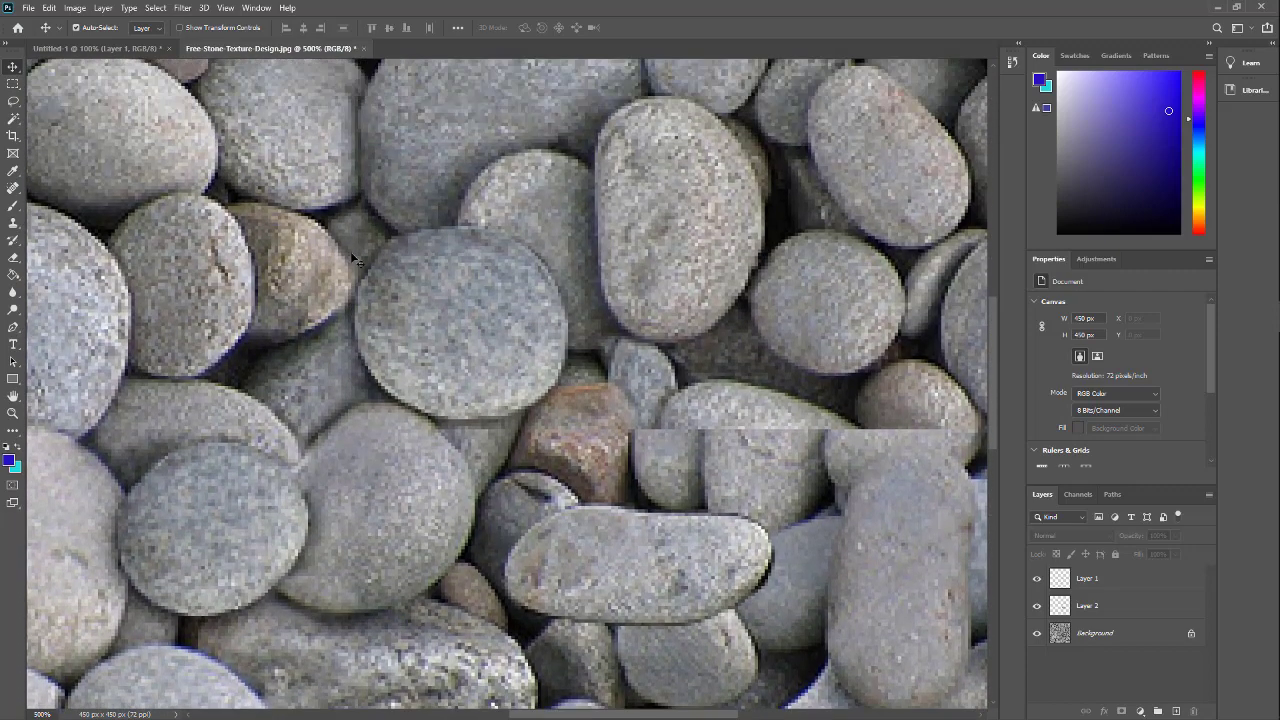
pyautogui.scroll(6, 360, 260)
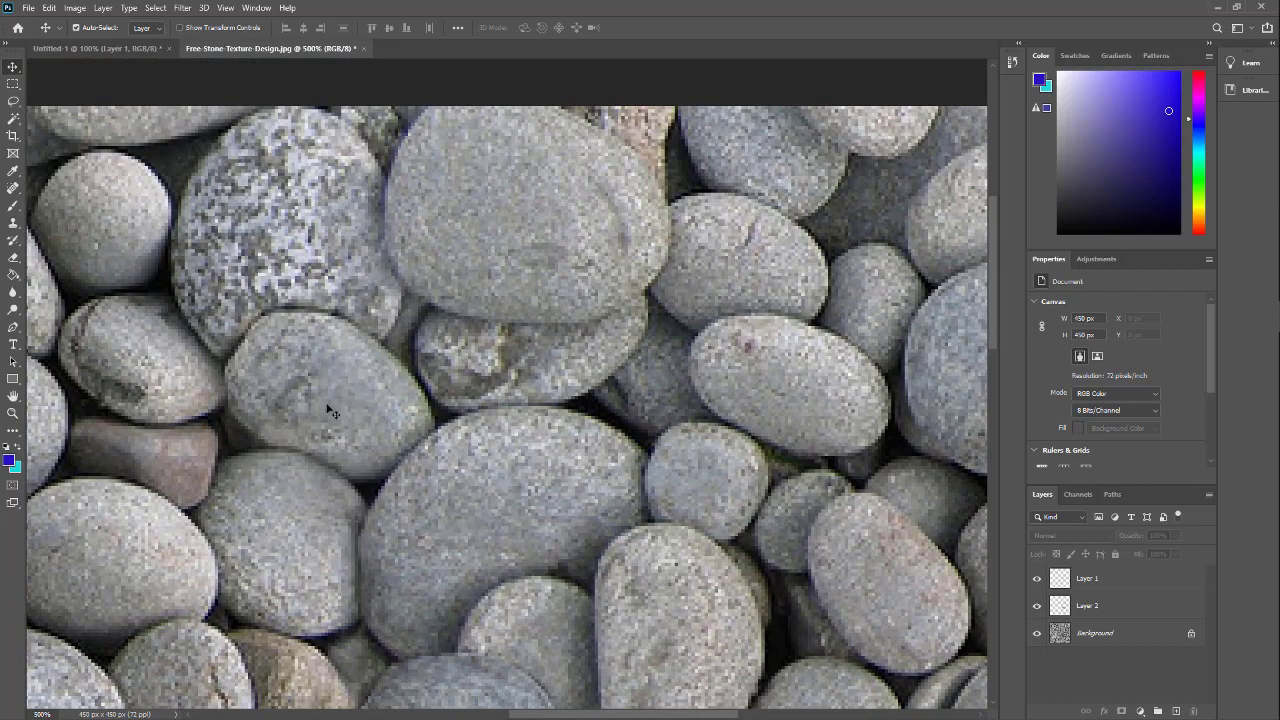
pyautogui.scroll(-5, 330, 410)
pyautogui.scroll(-5, 320, 410)
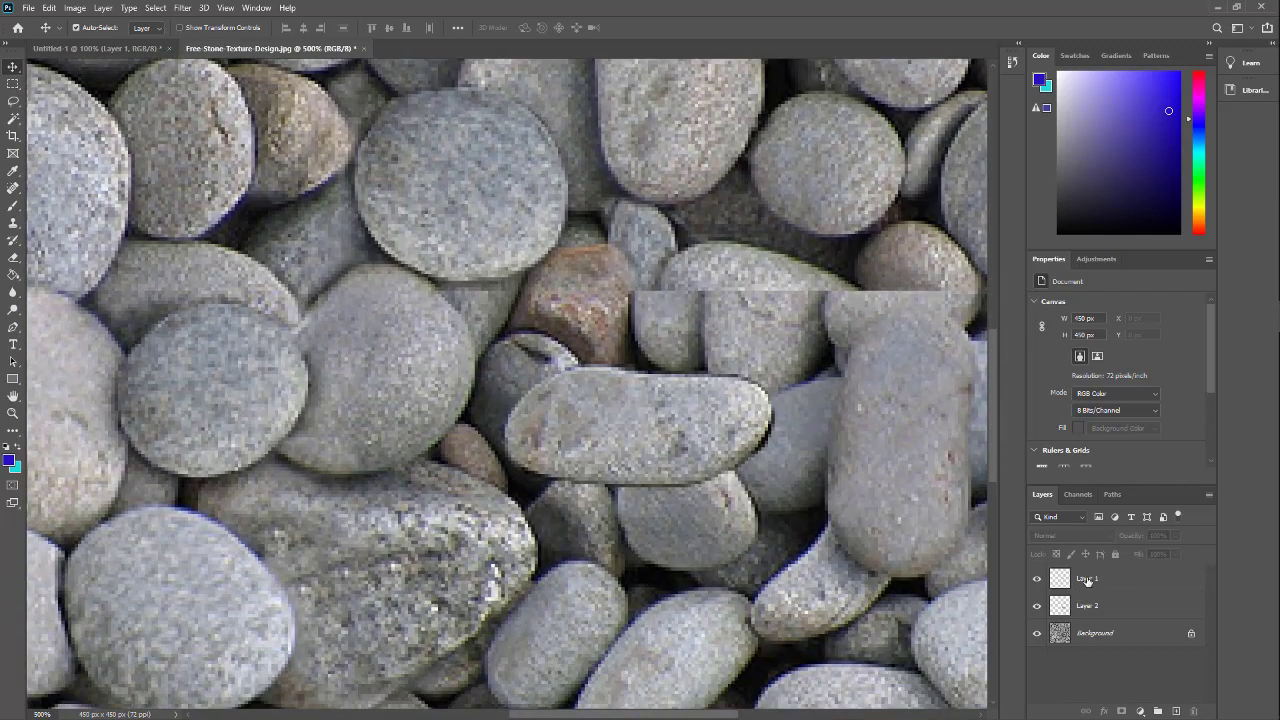
# Move the elongated stone on Layer 2 onto the horizontal seam beside the reddish stone, at about X 310 px, Y 216 px.
pyautogui.click(1087, 580)
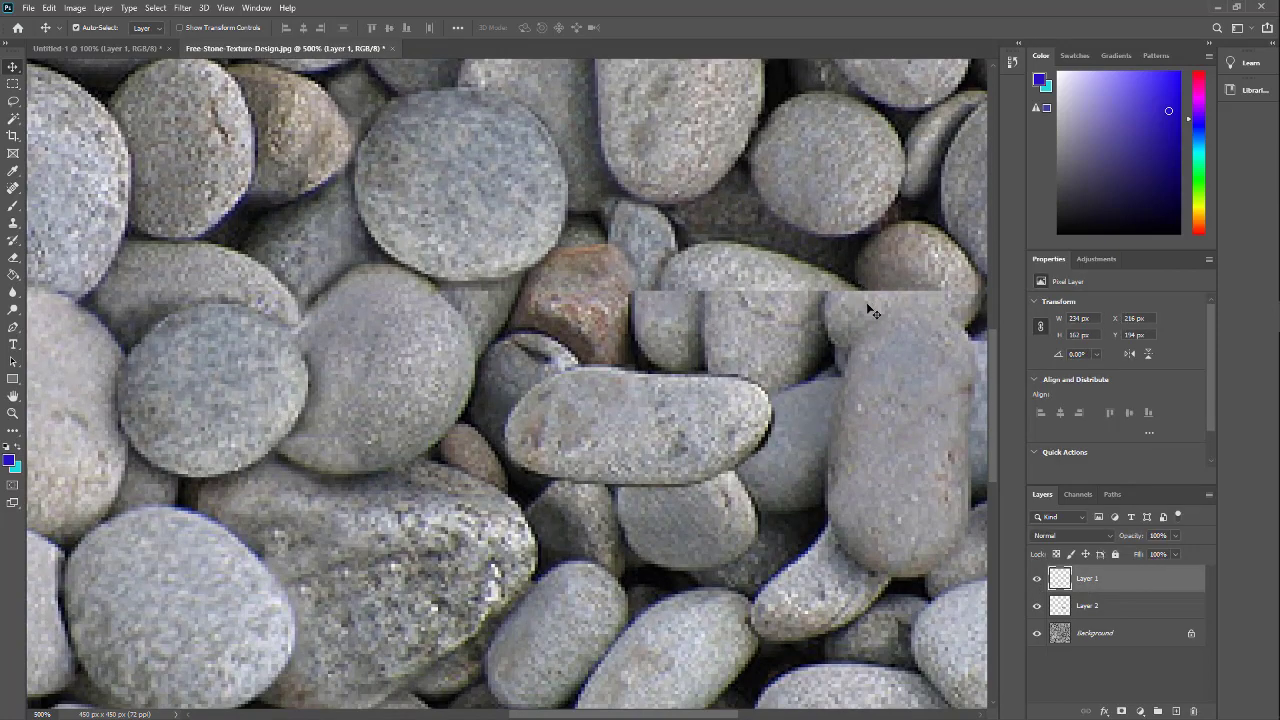
pyautogui.moveTo(632, 447); pyautogui.dragTo(688, 390)
pyautogui.scroll(-7, 571, 514)
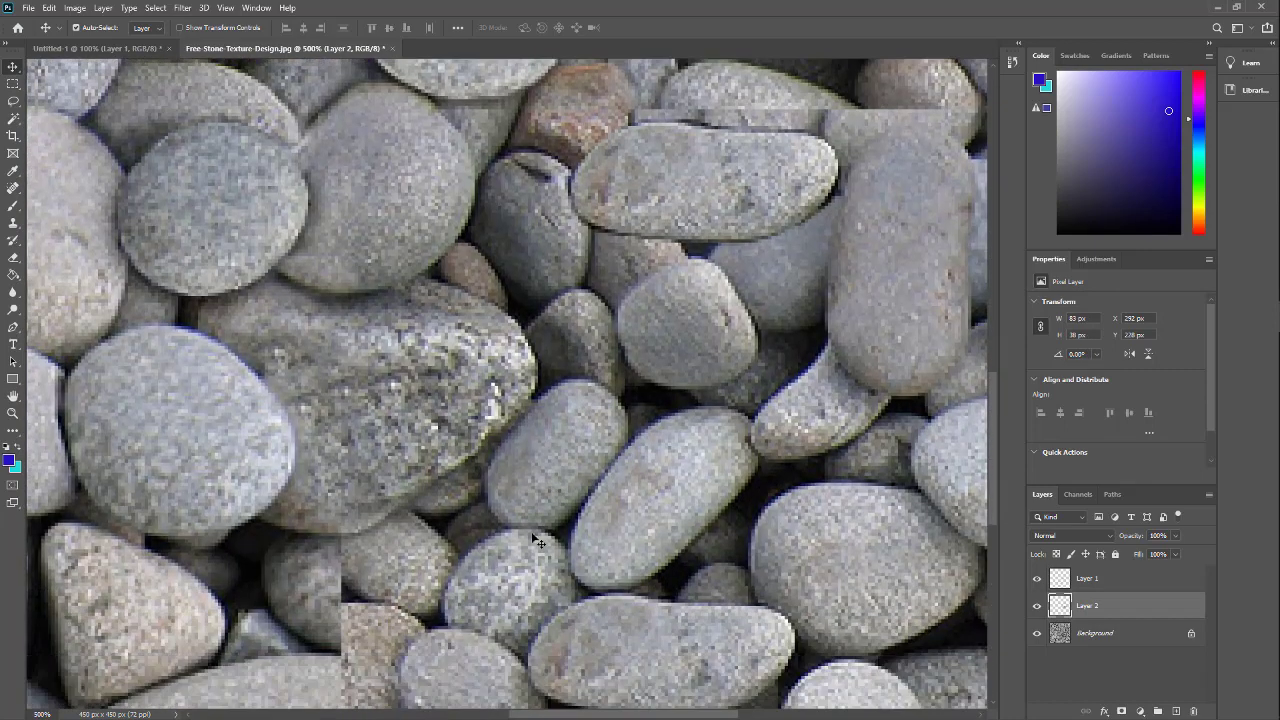
pyautogui.scroll(2, 640, 352)
pyautogui.scroll(3, 661, 422)
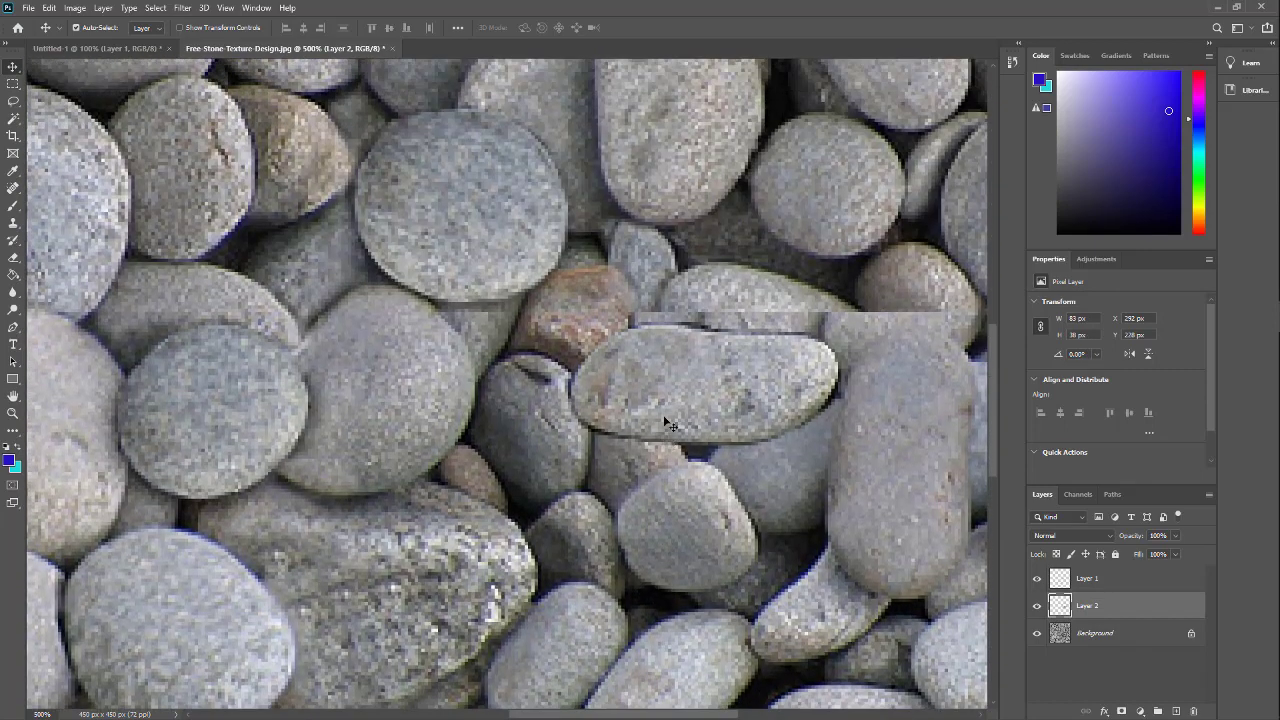
pyautogui.moveTo(729, 390); pyautogui.dragTo(579, 522)
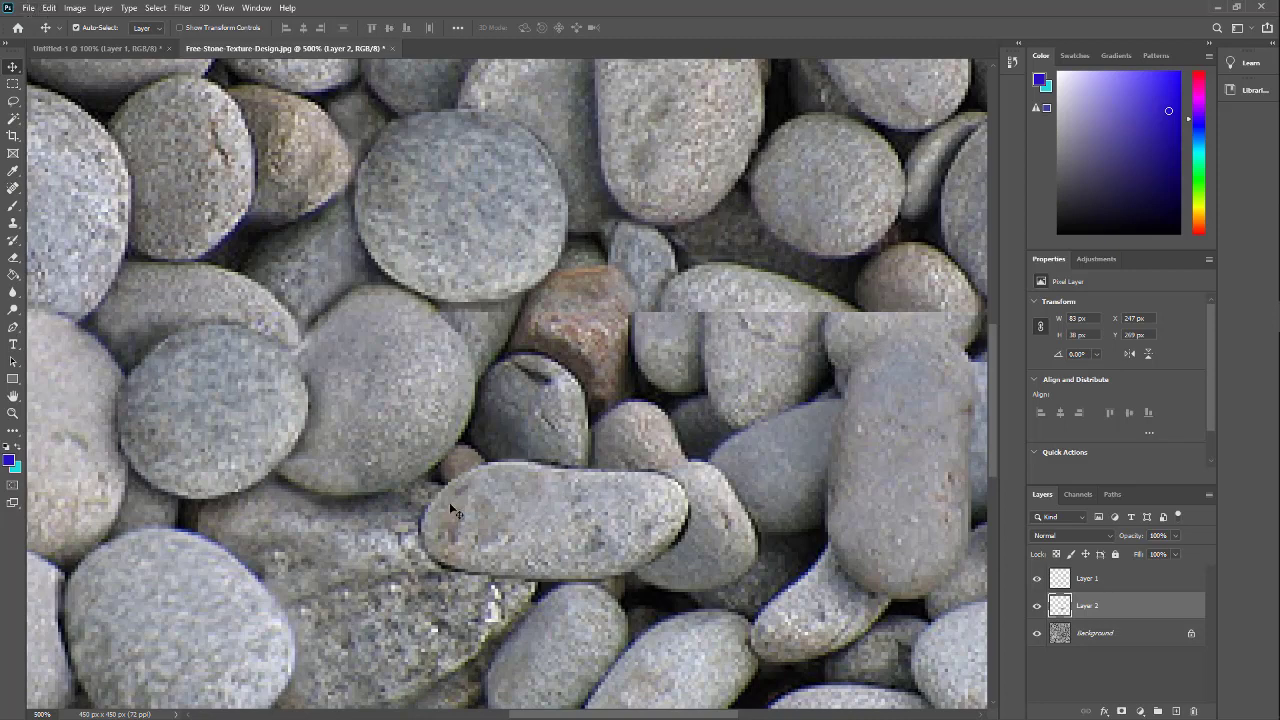
pyautogui.moveTo(452, 510); pyautogui.dragTo(662, 333)
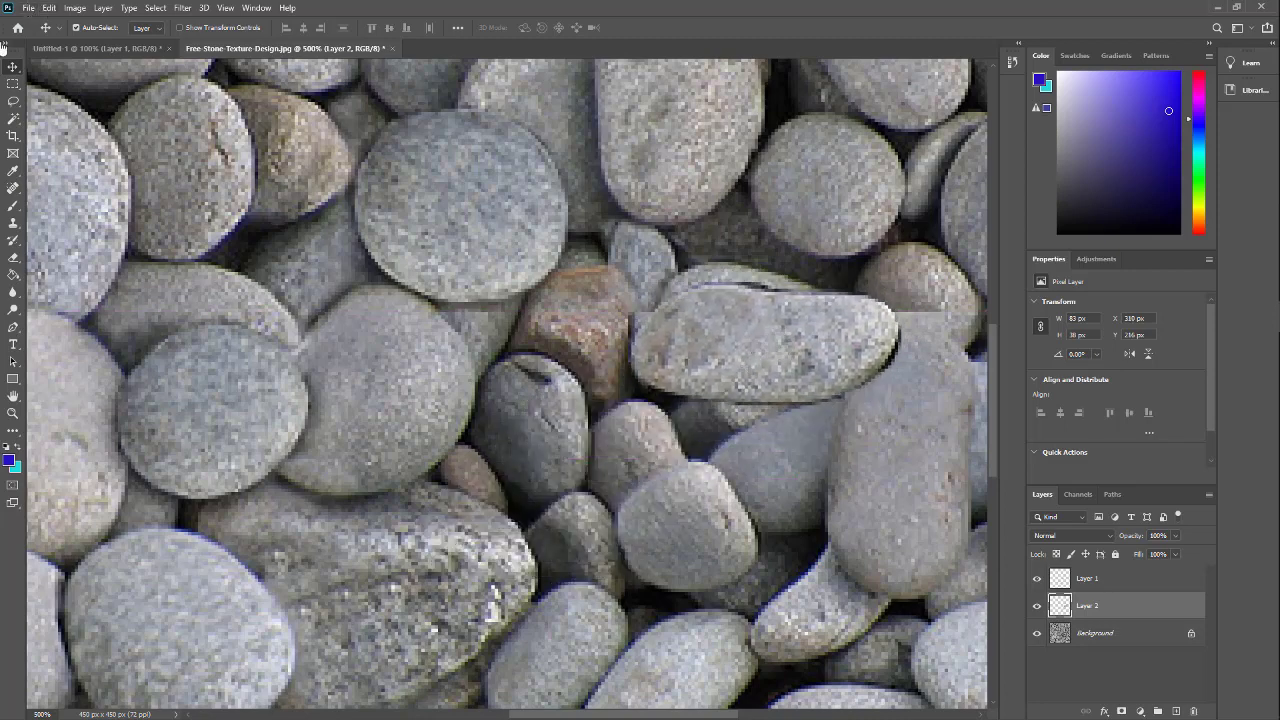
# Rotate the elongated stone on Layer 2 by about 15.6° and shift it to about X 314 px, Y 208 px.
pyautogui.click(50, 9)
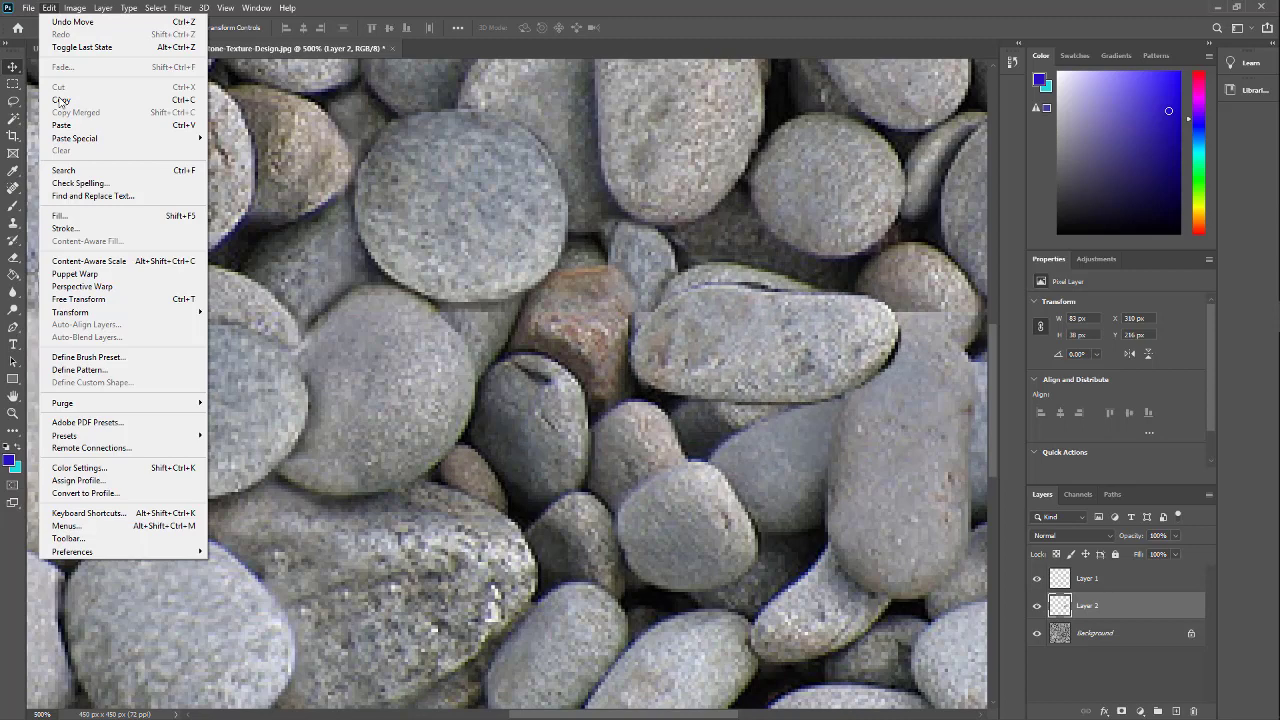
pyautogui.click(78, 299)
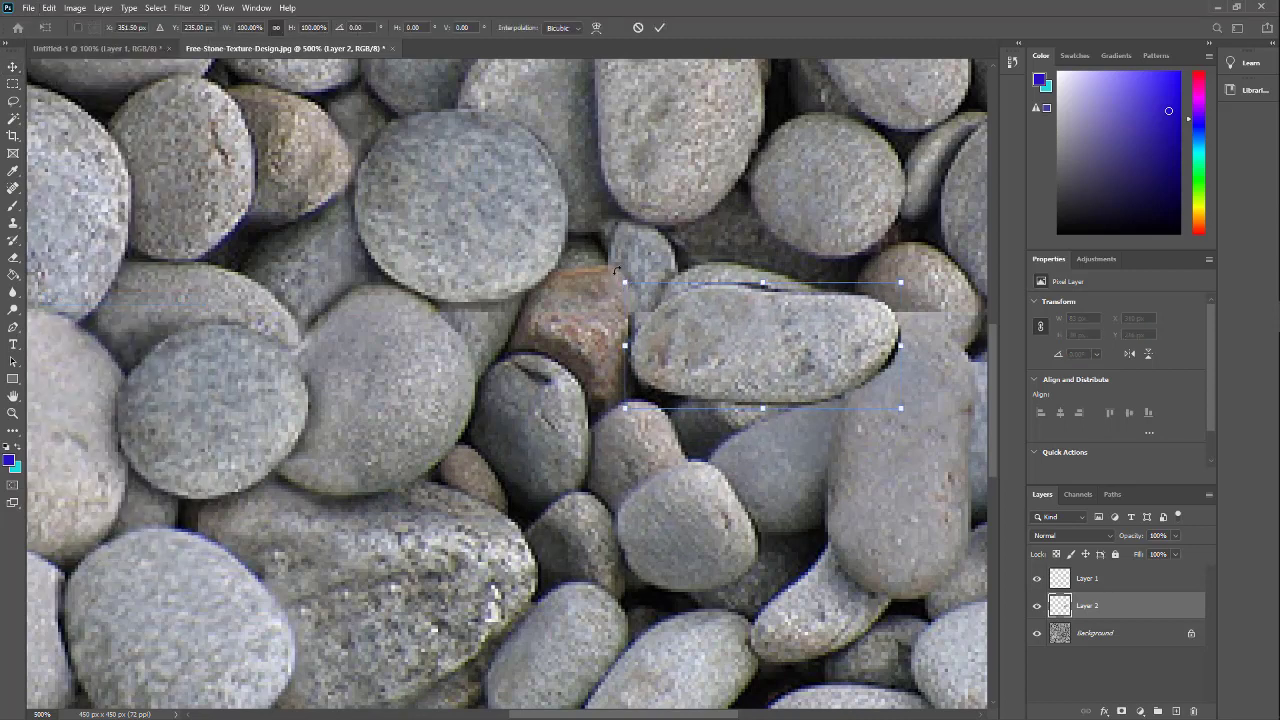
pyautogui.moveTo(616, 268); pyautogui.dragTo(638, 228)
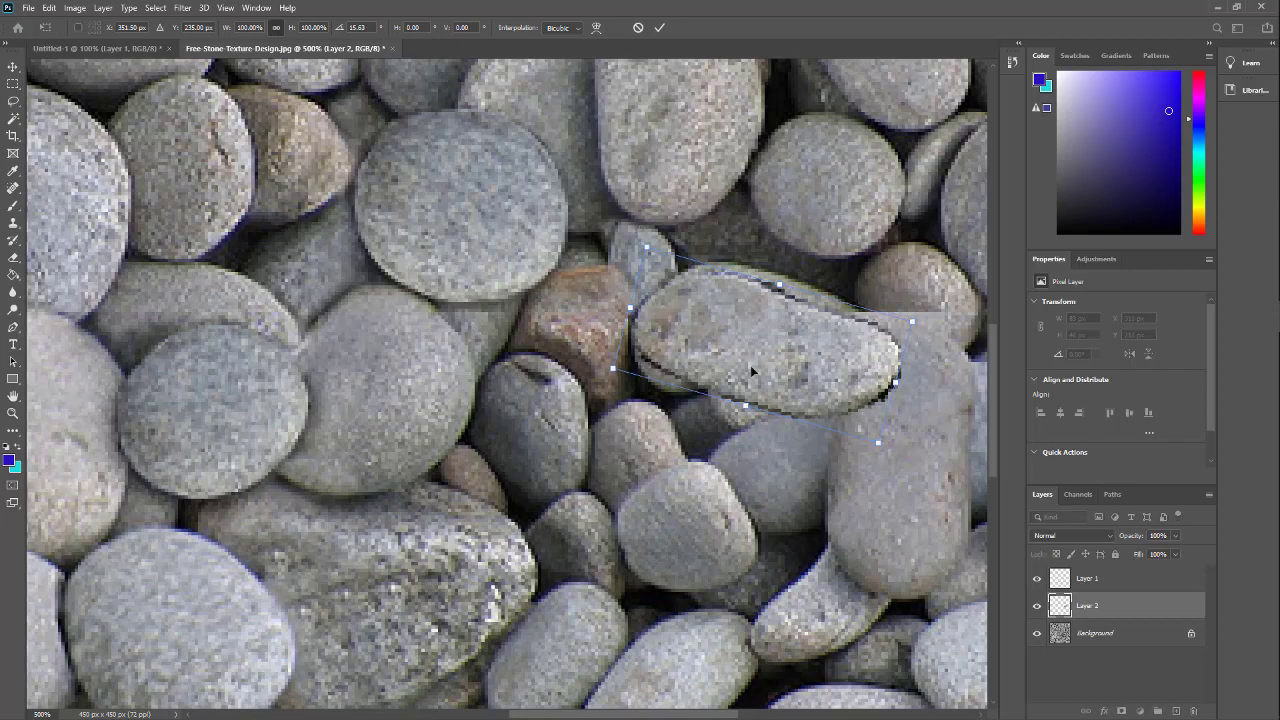
pyautogui.moveTo(750, 365); pyautogui.dragTo(796, 368)
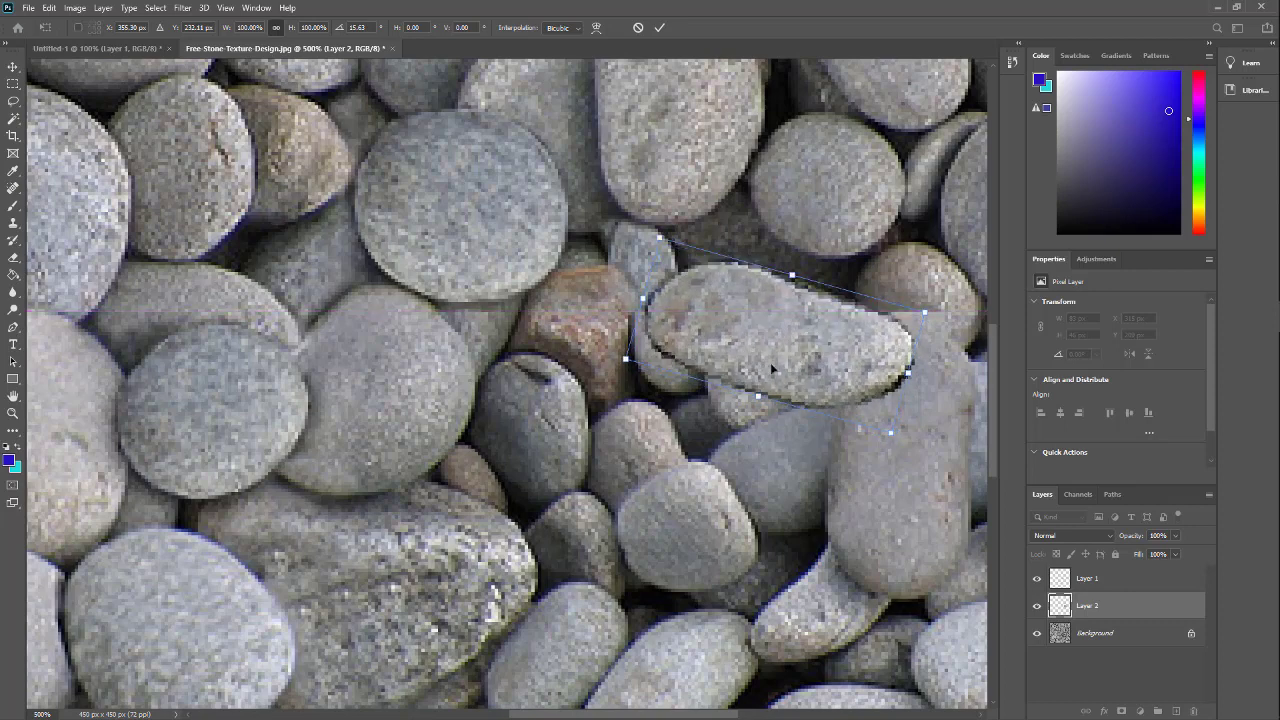
pyautogui.click(660, 28)
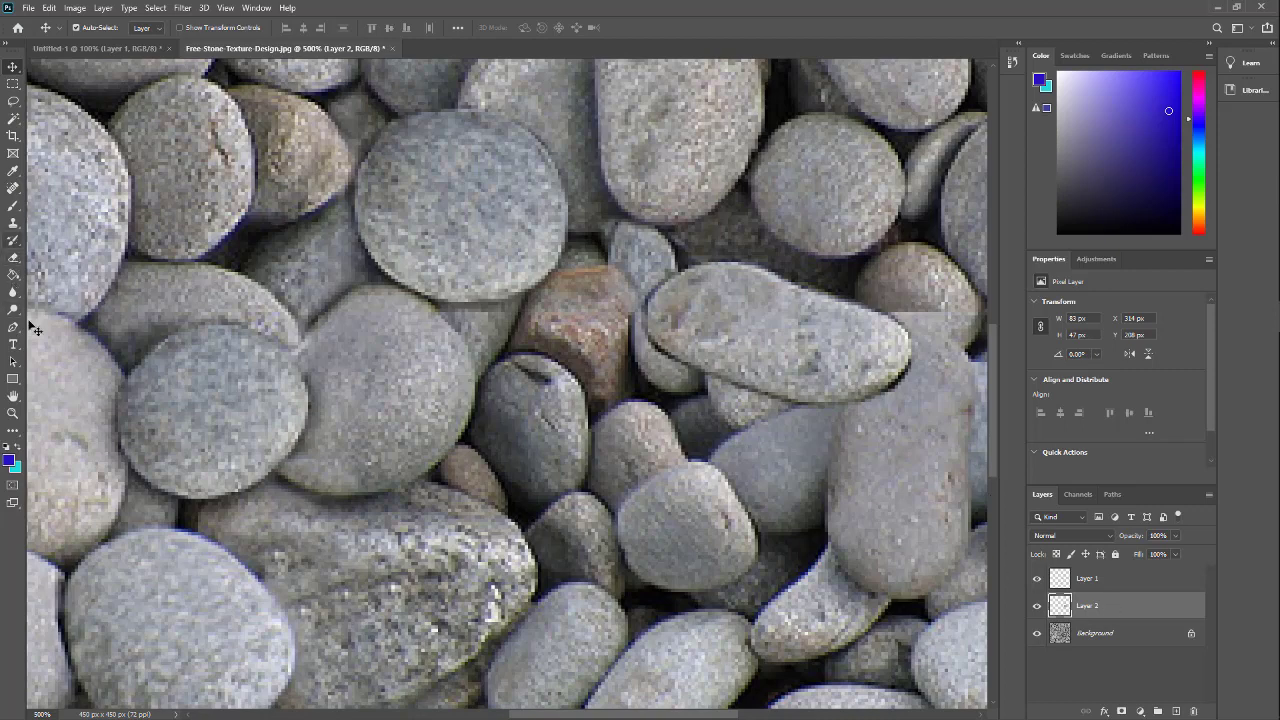
# Soften the upper edge of the elongated stone on Layer 2 with a 17 px Eraser at 41% opacity.
pyautogui.click(13, 258)
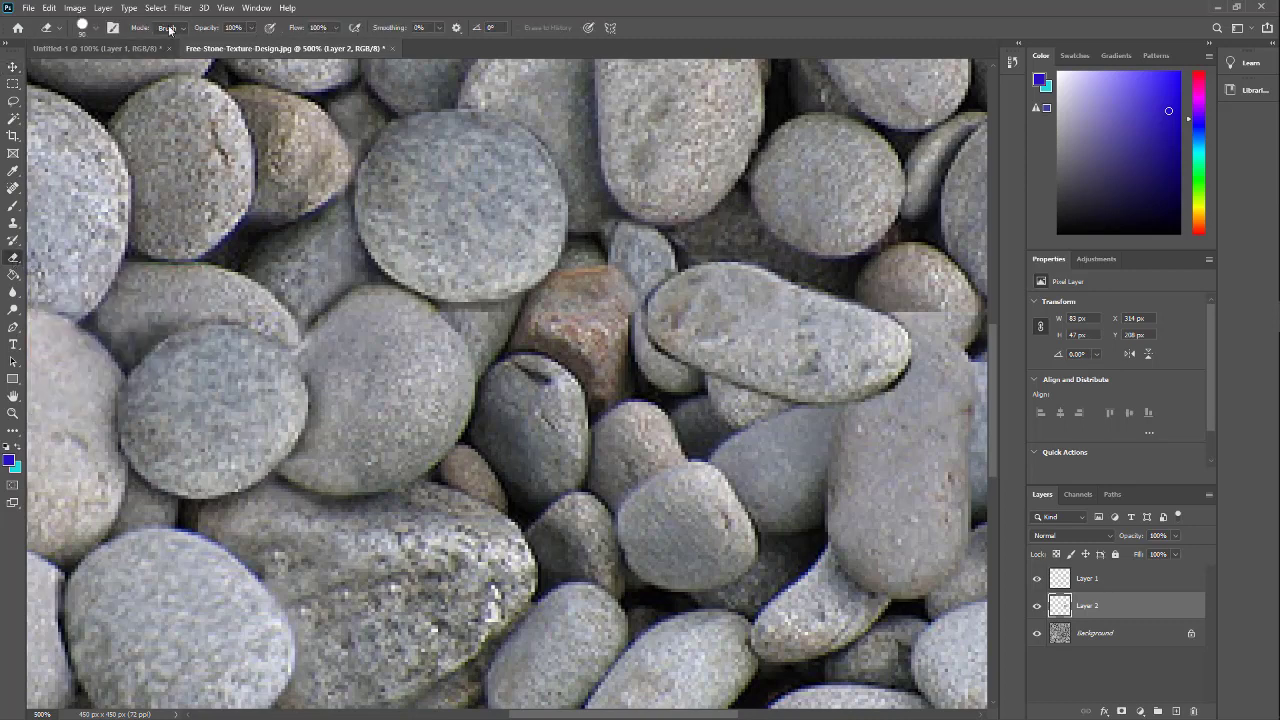
pyautogui.click(96, 31)
pyautogui.click(82, 71)
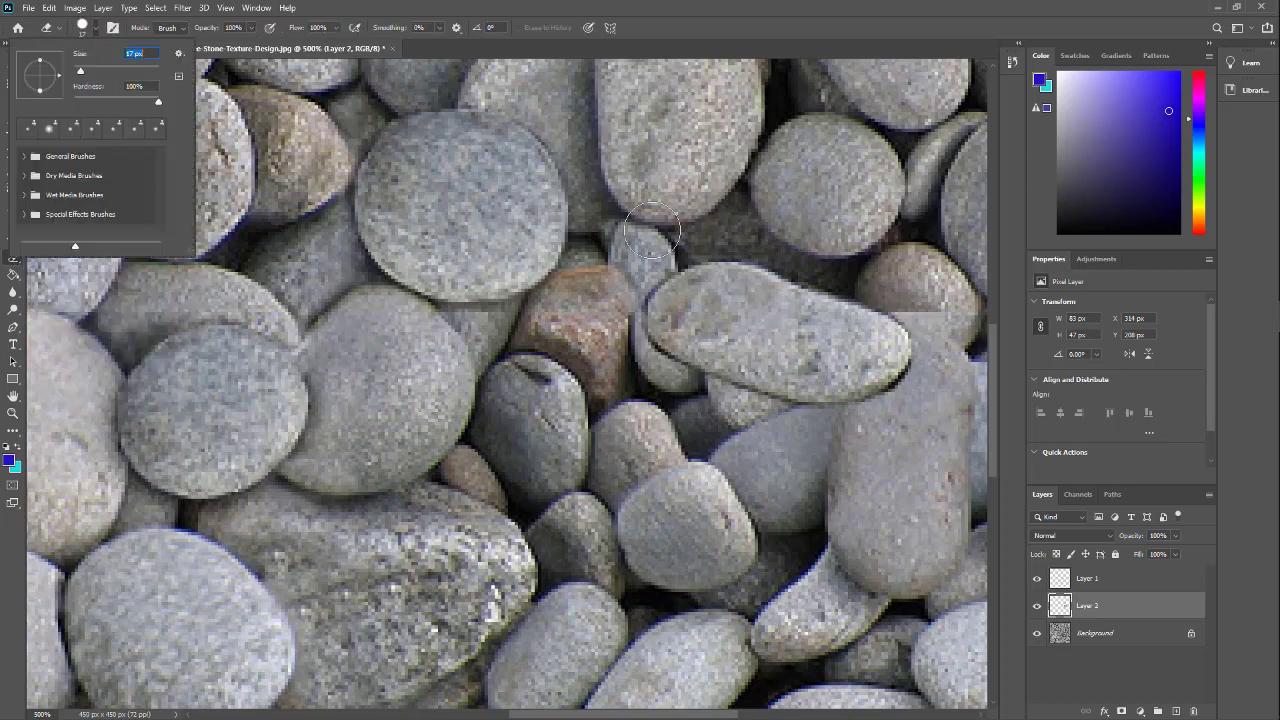
pyautogui.click(251, 30)
pyautogui.click(216, 42)
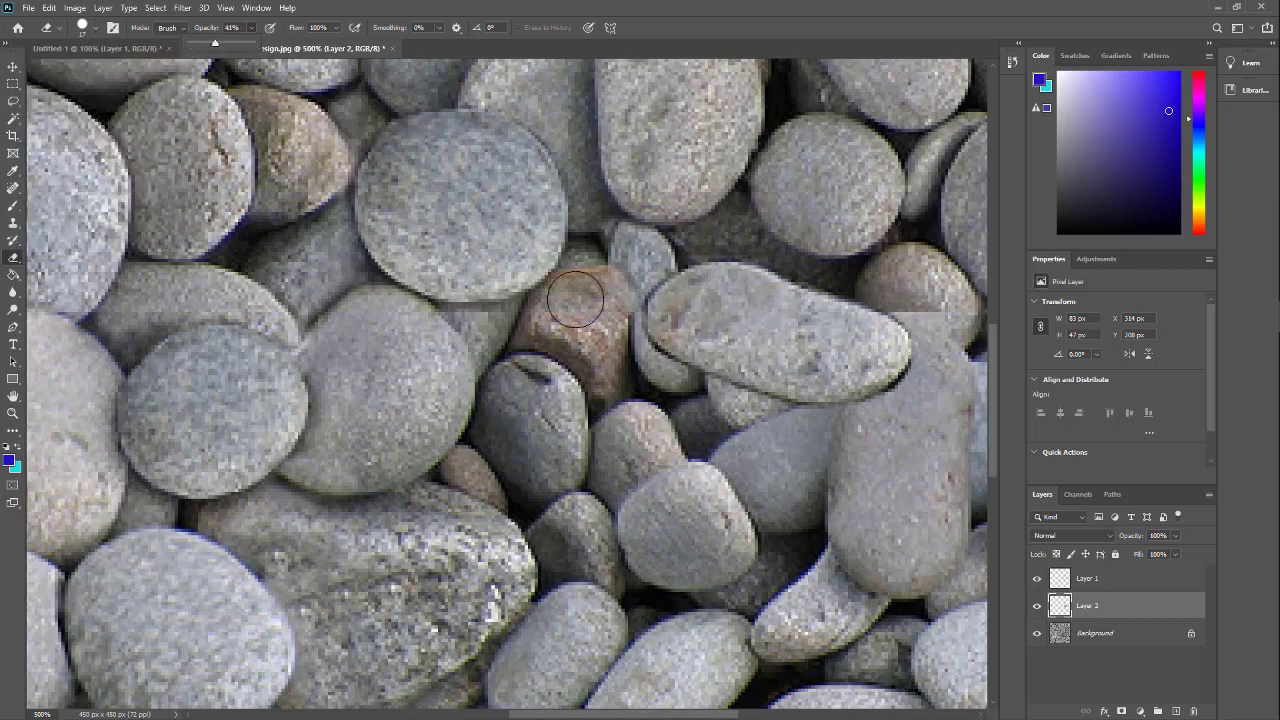
pyautogui.click(742, 280)
pyautogui.click(748, 278)
pyautogui.moveTo(784, 277); pyautogui.dragTo(798, 284)
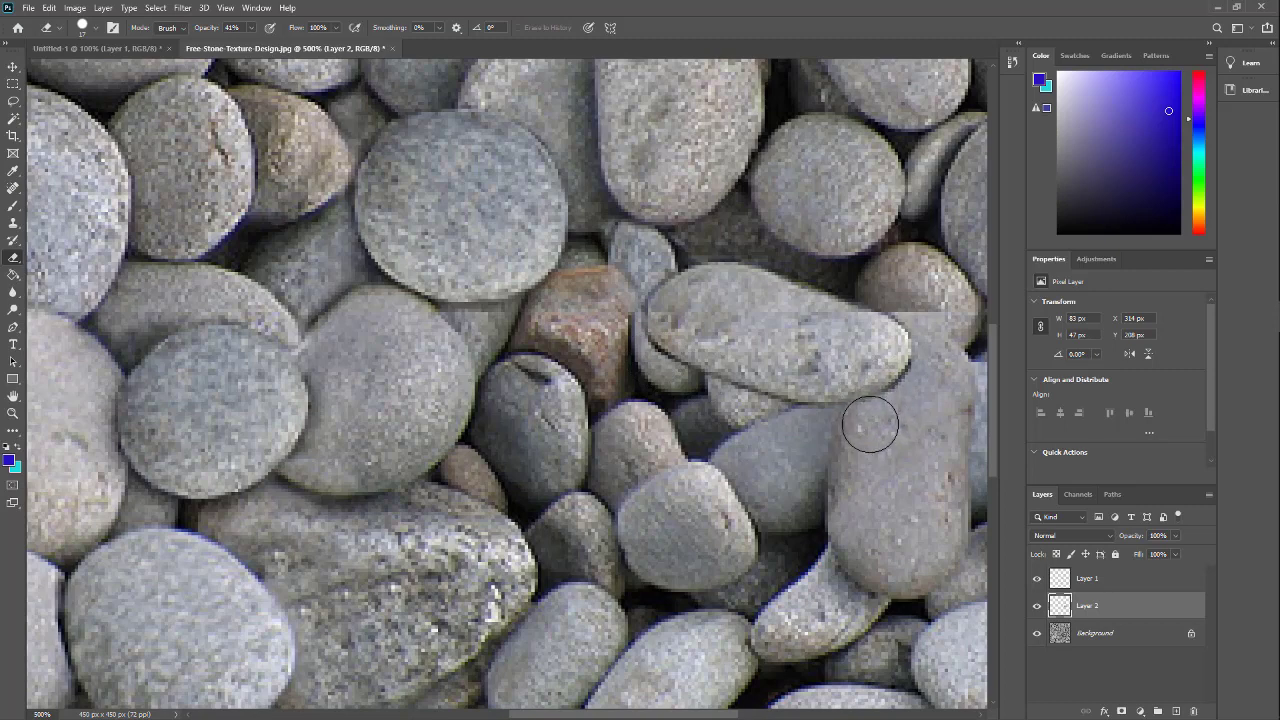
# Erase the elongated stone's end overlapping the tall grey stone at 100% opacity, refining the lower corner with a 10 px Eraser.
pyautogui.click(251, 27)
pyautogui.moveTo(254, 43); pyautogui.dragTo(296, 46)
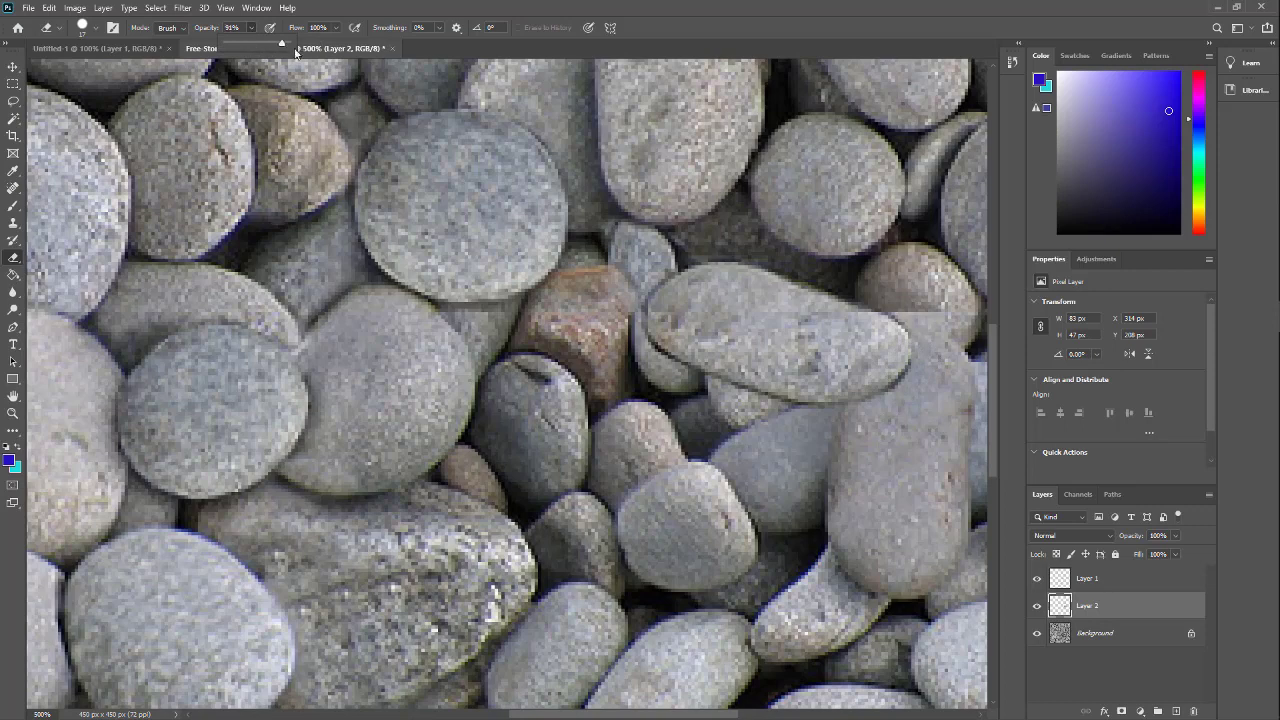
pyautogui.moveTo(883, 360)
pyautogui.mouseDown()
pyautogui.moveTo(908, 349)
pyautogui.moveTo(877, 385)
pyautogui.moveTo(881, 420)
pyautogui.moveTo(881, 404)
pyautogui.mouseUp()
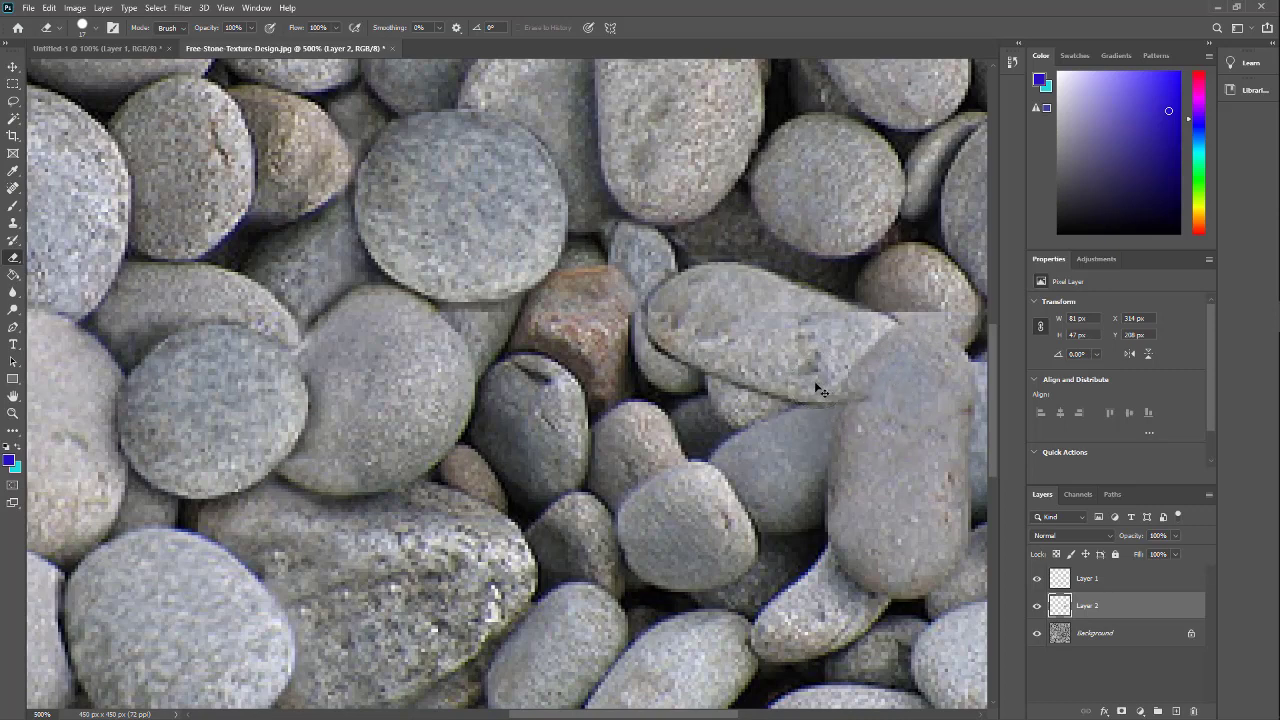
pyautogui.click(91, 31)
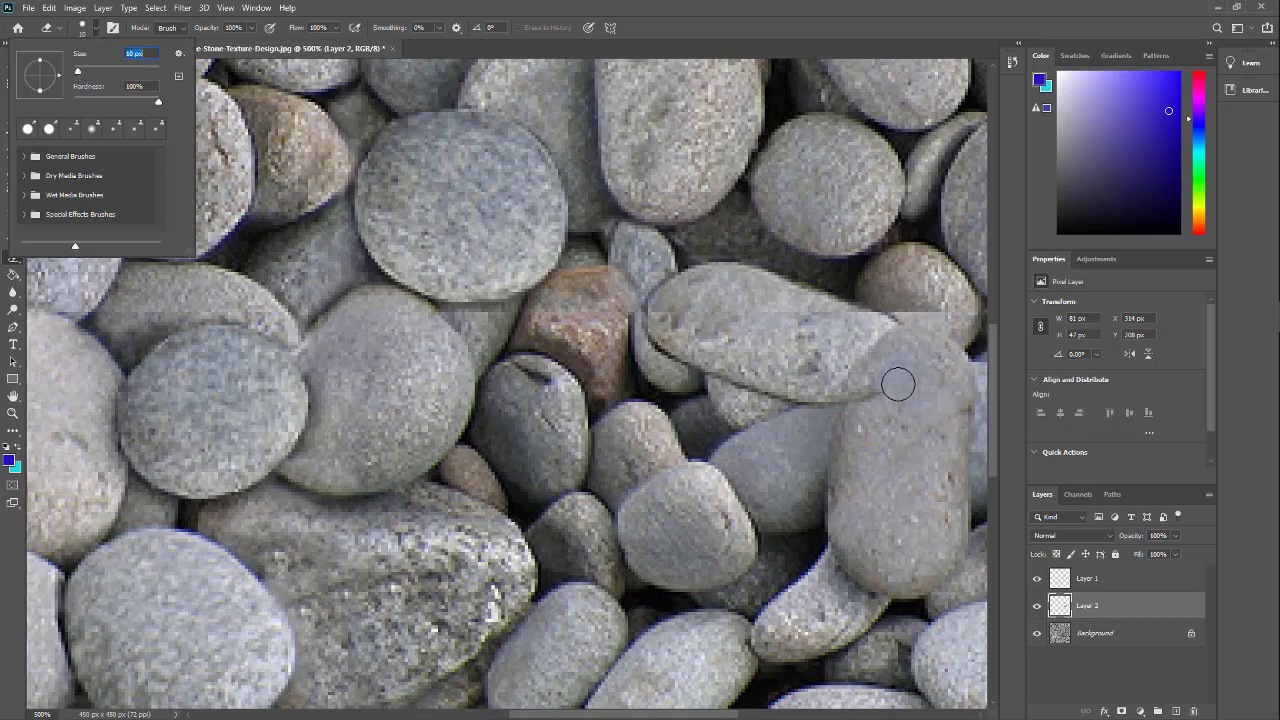
pyautogui.moveTo(879, 393); pyautogui.dragTo(868, 399)
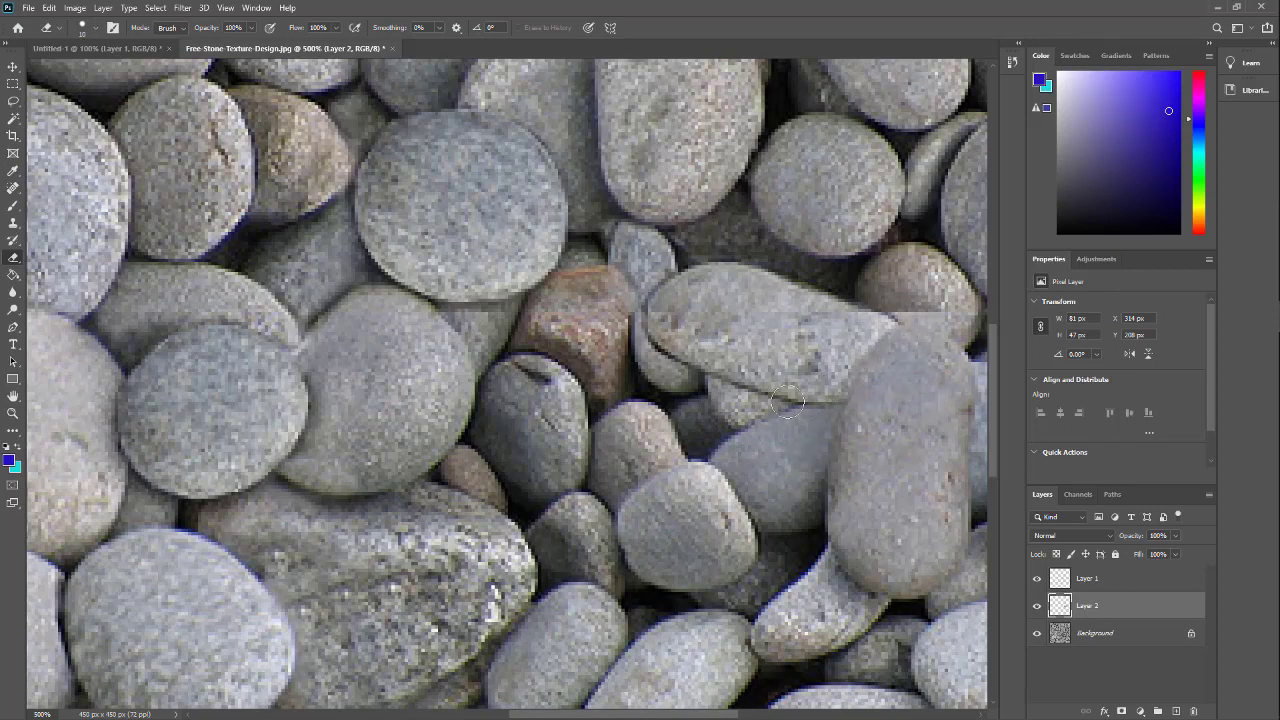
# Switch to the Clone Stamp and examine the pebble image for remaining seams and conspicuous stones.
pyautogui.scroll(1, 642, 356)
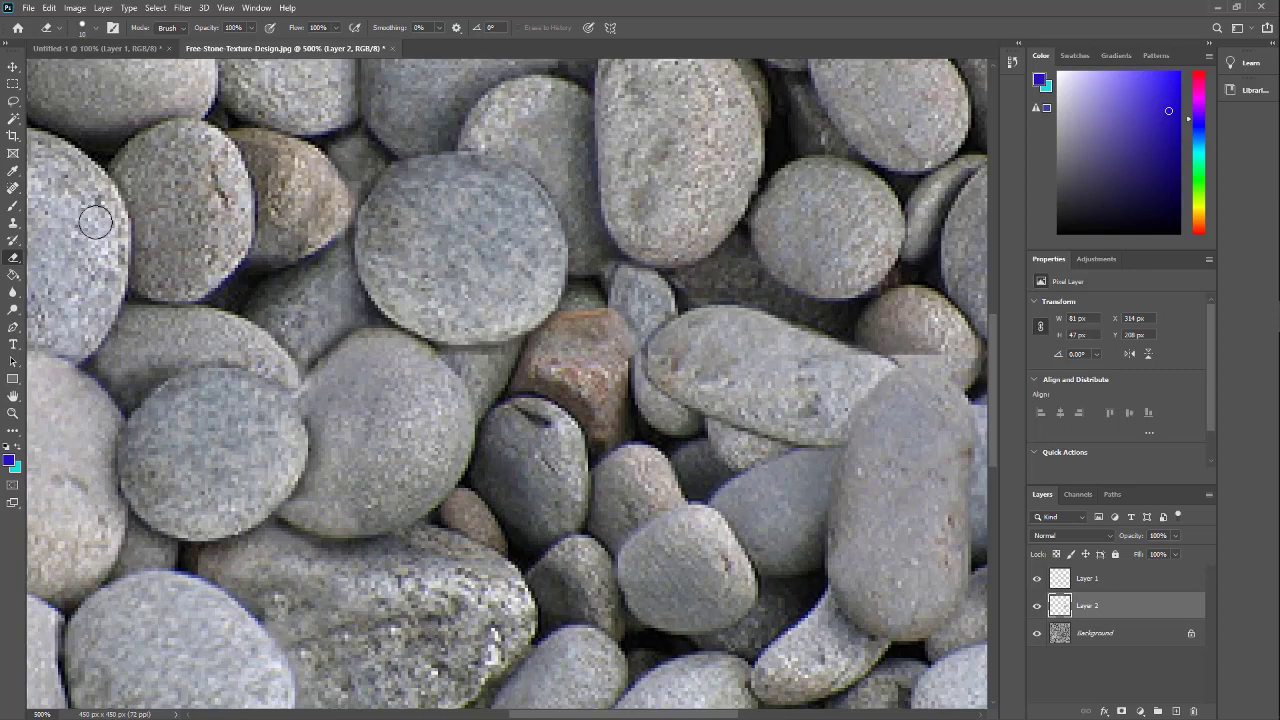
pyautogui.click(16, 223)
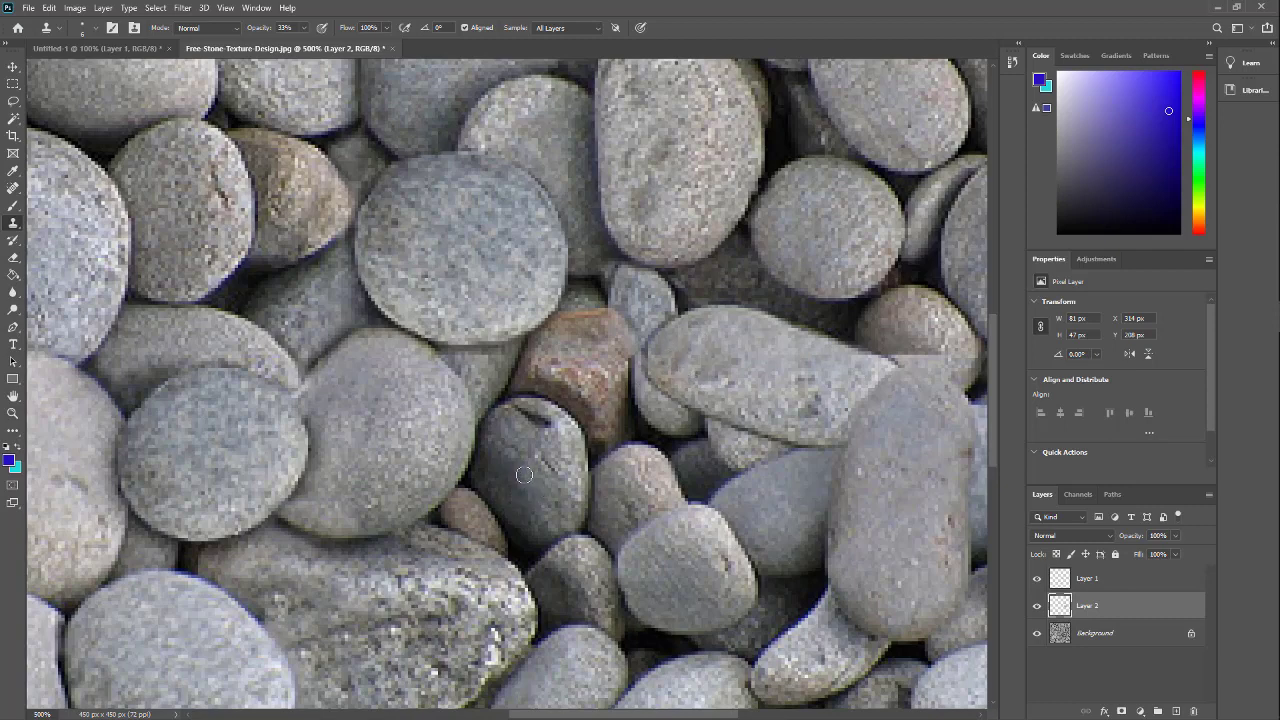
pyautogui.scroll(10, 543, 357)
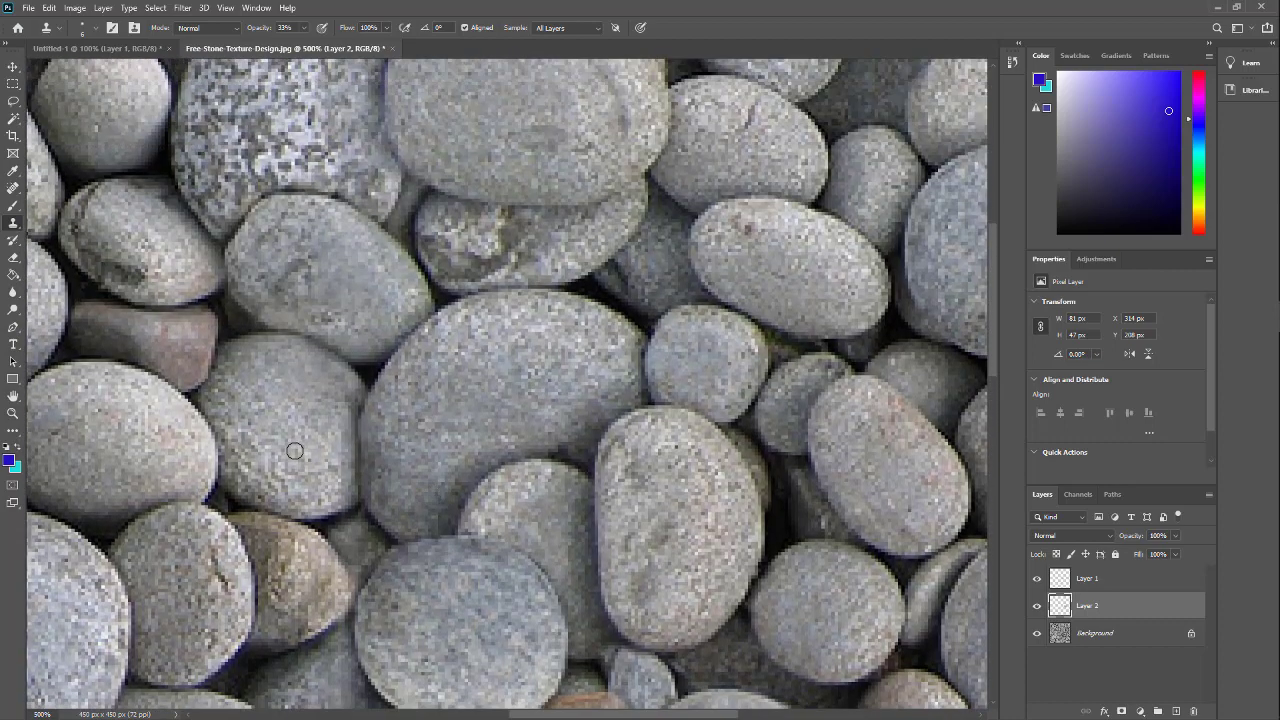
pyautogui.scroll(3, 300, 445)
pyautogui.scroll(-4, 300, 450)
pyautogui.scroll(3, 280, 405)
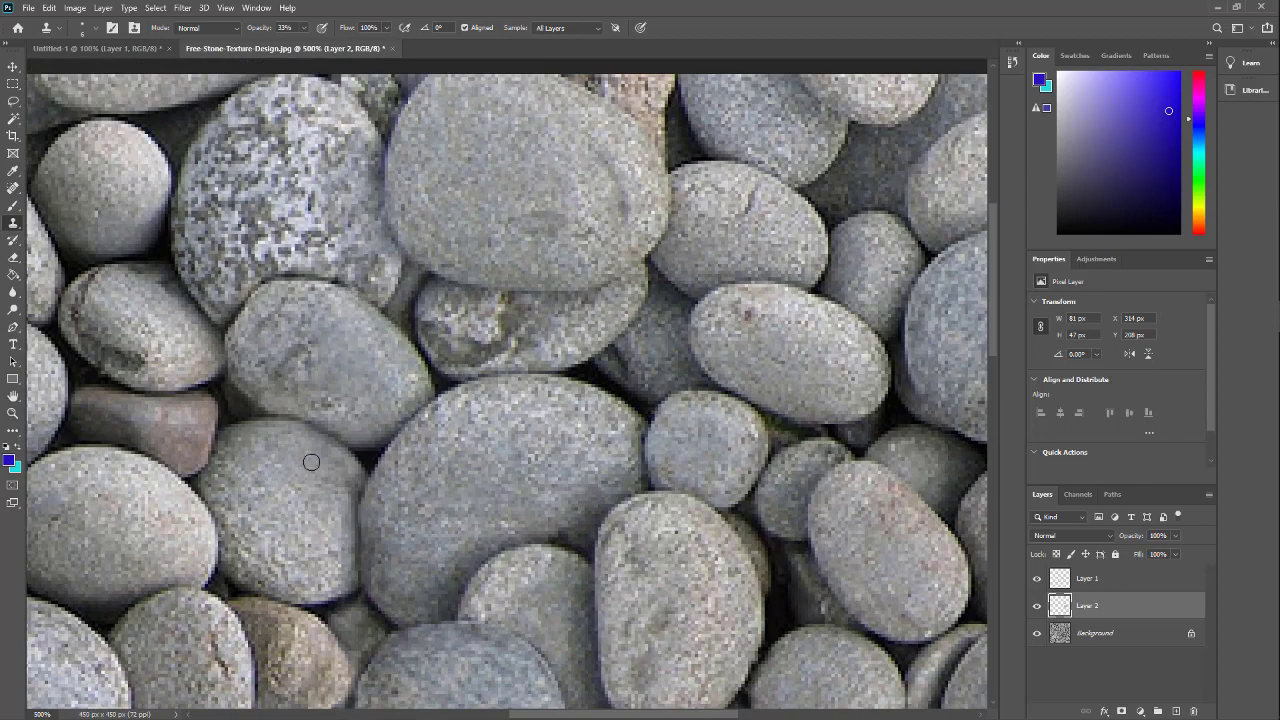
pyautogui.scroll(-2, 282, 518)
pyautogui.scroll(-10, 282, 518)
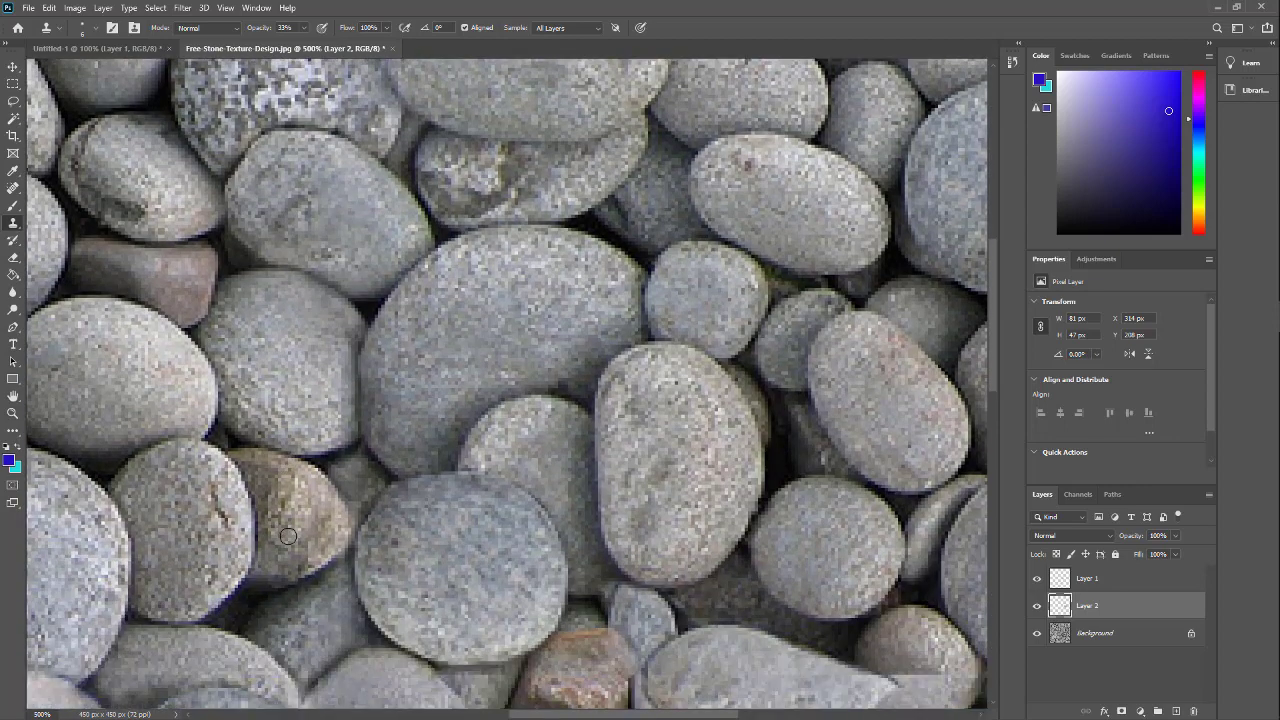
pyautogui.scroll(-1, 226, 556)
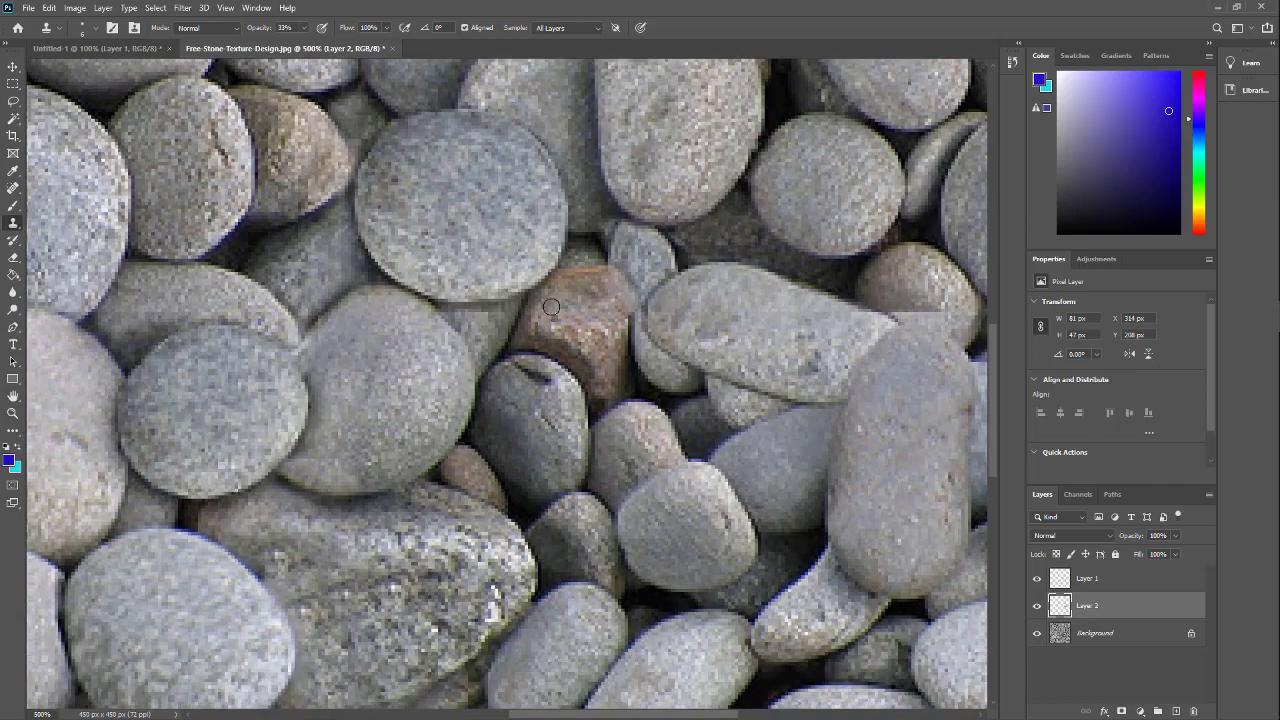
# Hide the Background layer temporarily to inspect the patches on the layers above, and show it again.
pyautogui.click(1037, 633)
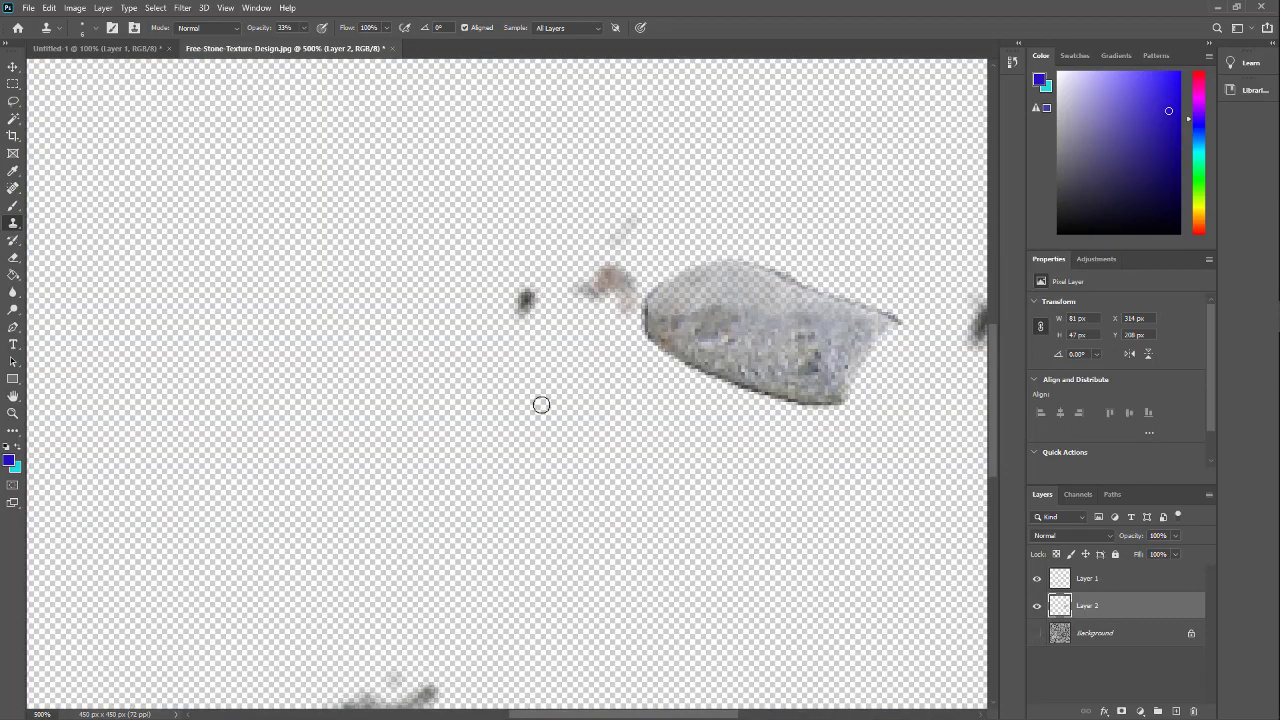
pyautogui.scroll(-1, 466, 447)
pyautogui.scroll(-1, 466, 447)
pyautogui.scroll(3, 560, 475)
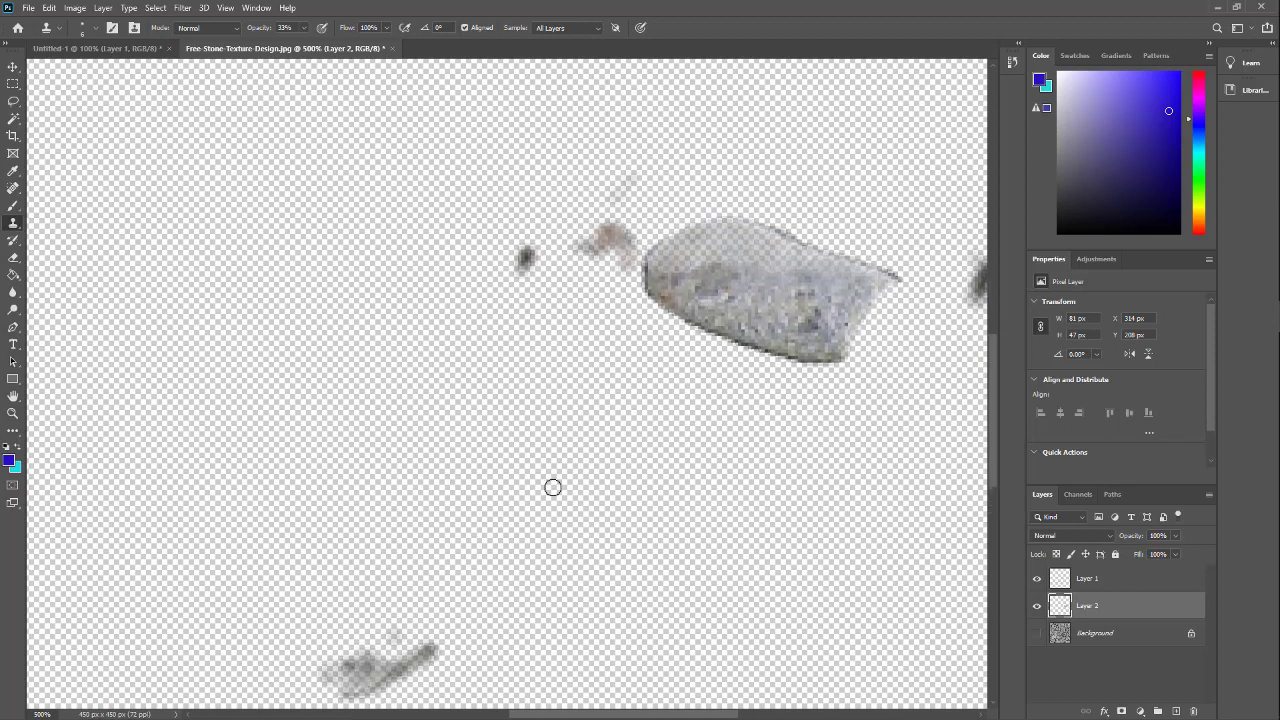
pyautogui.click(1037, 633)
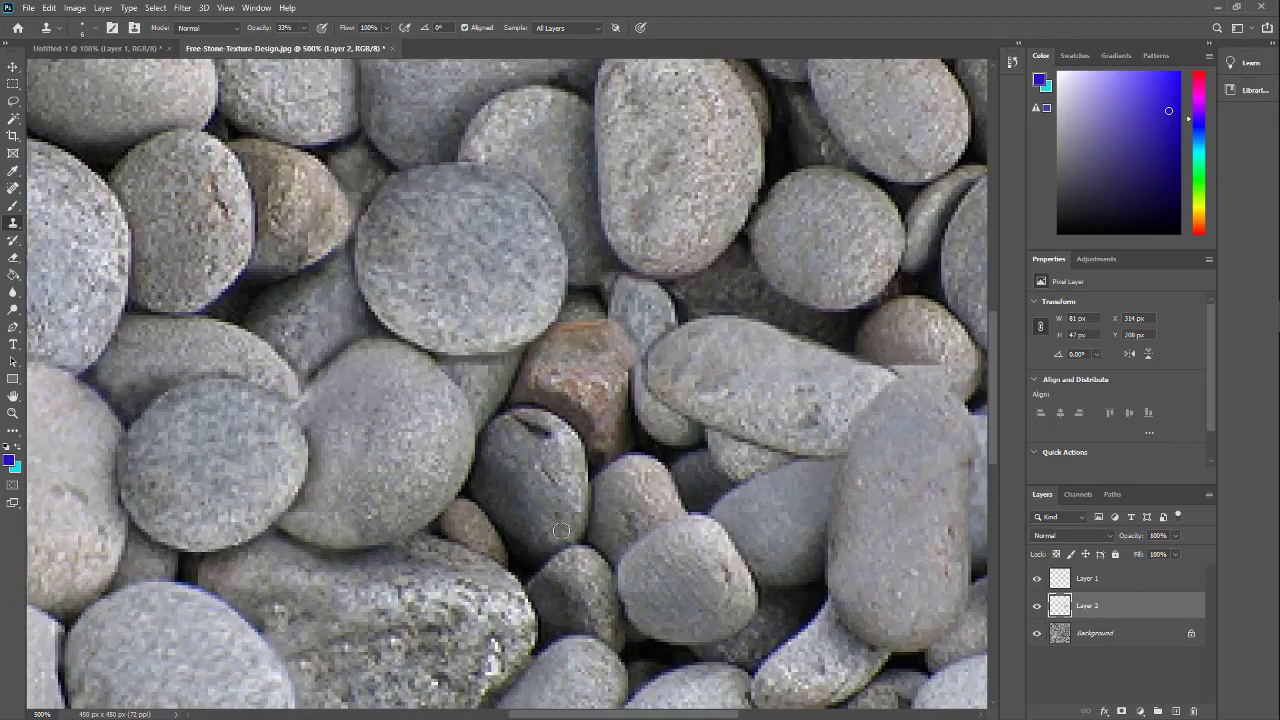
pyautogui.scroll(2, 412, 478)
pyautogui.scroll(3, 417, 481)
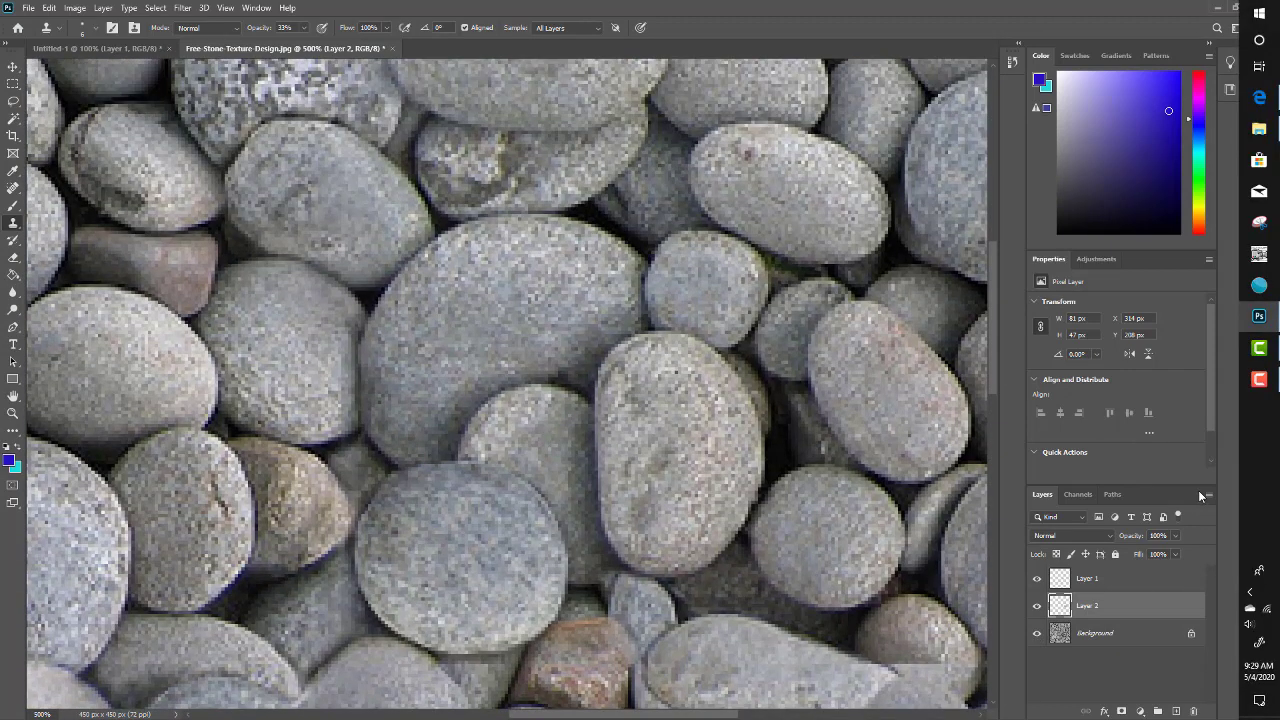
# Flatten the image and offset it by -225 px horizontally and vertically with Wrap Around.
pyautogui.click(1209, 494)
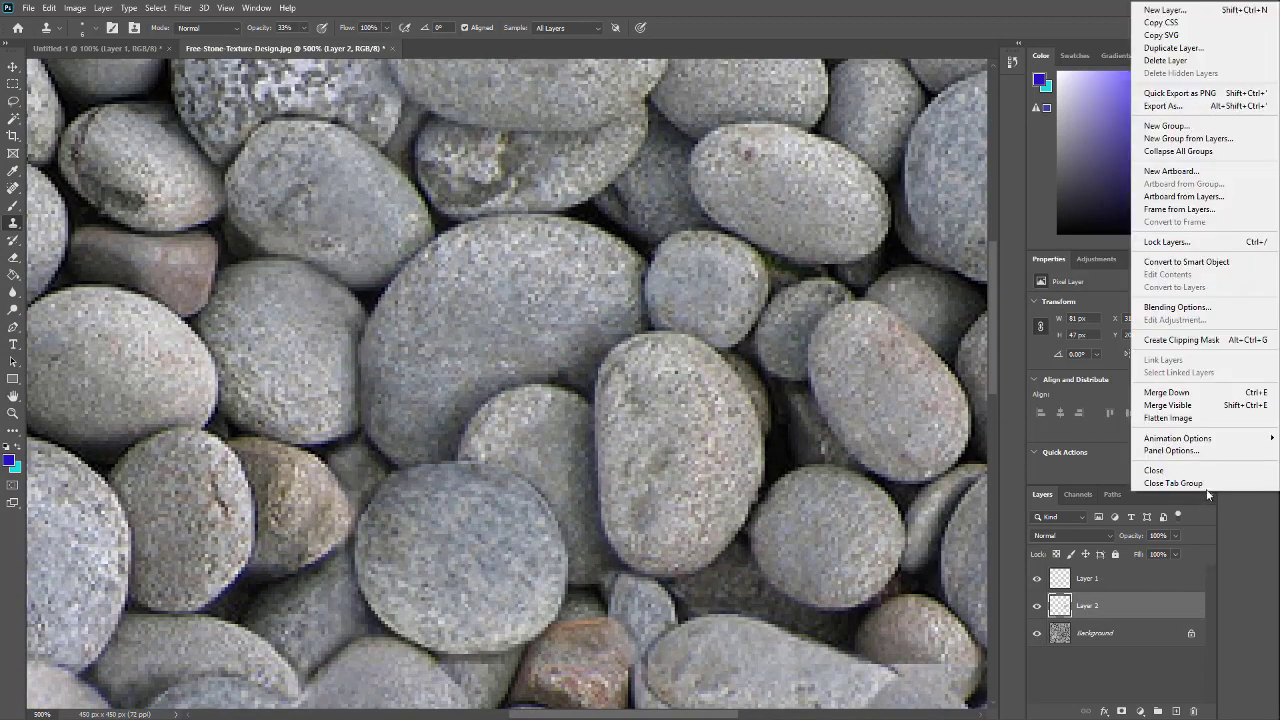
pyautogui.click(1167, 417)
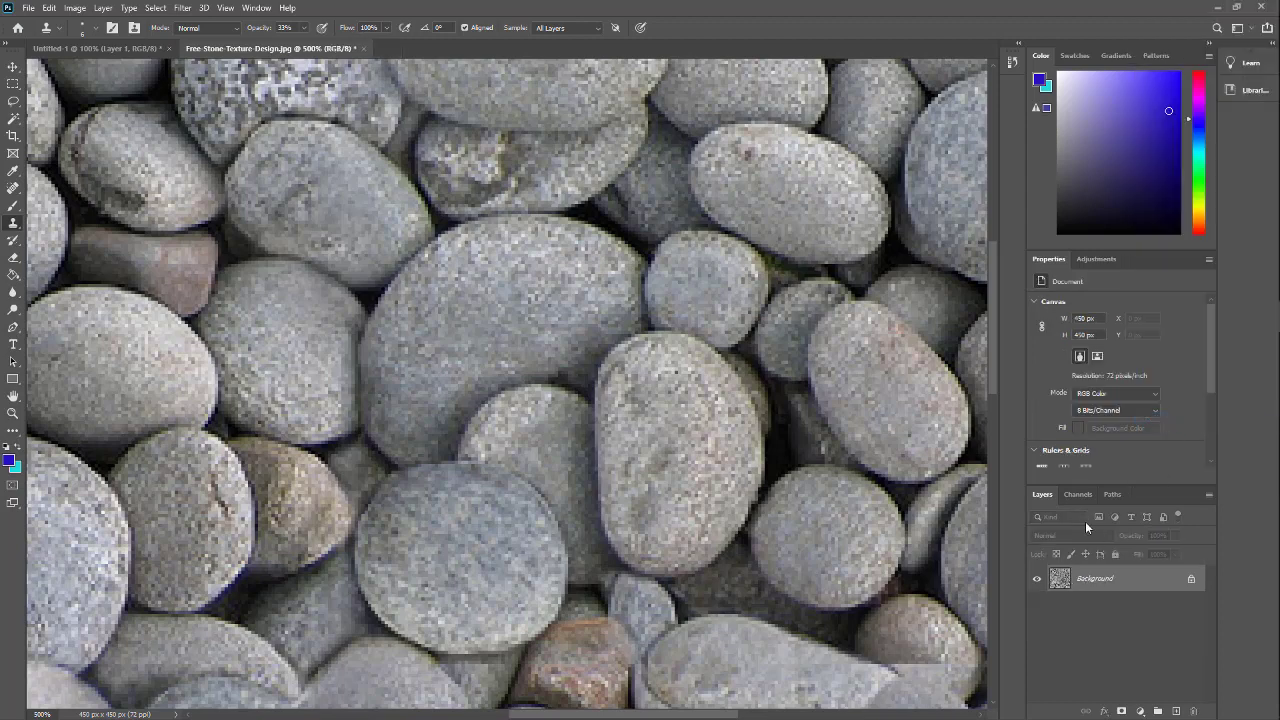
pyautogui.click(182, 8)
pyautogui.moveTo(211, 260)
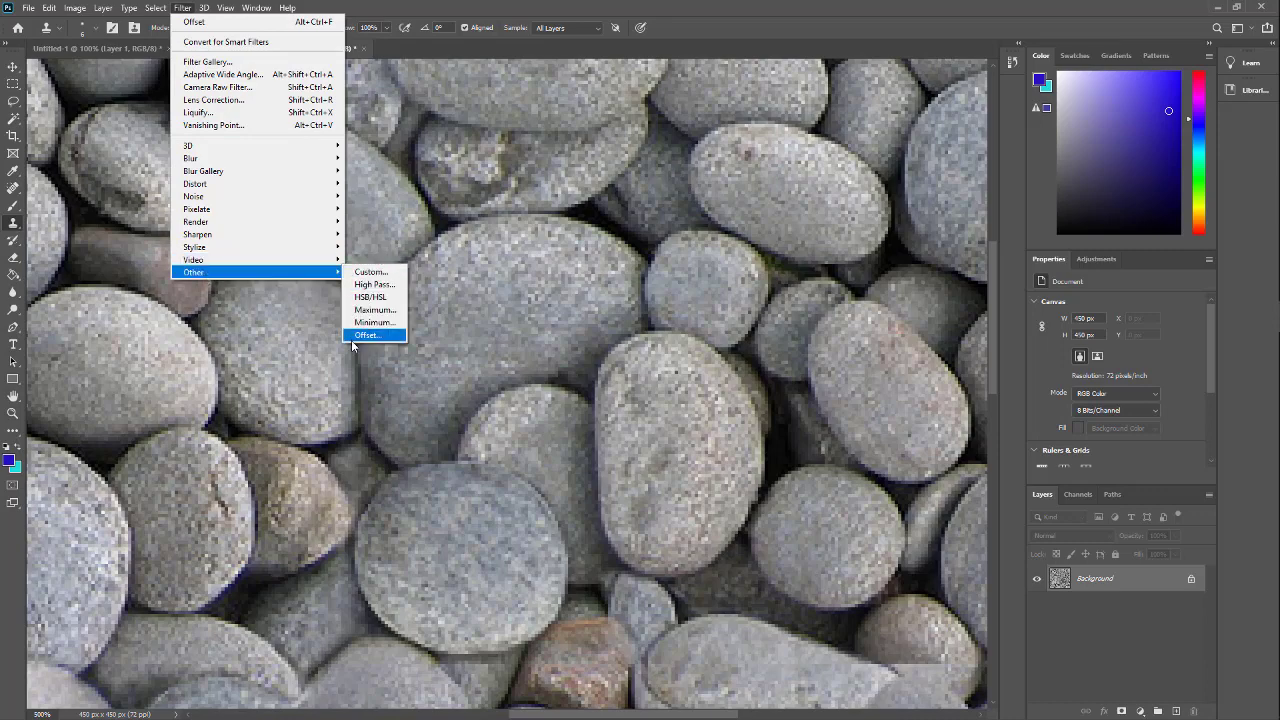
pyautogui.click(360, 336)
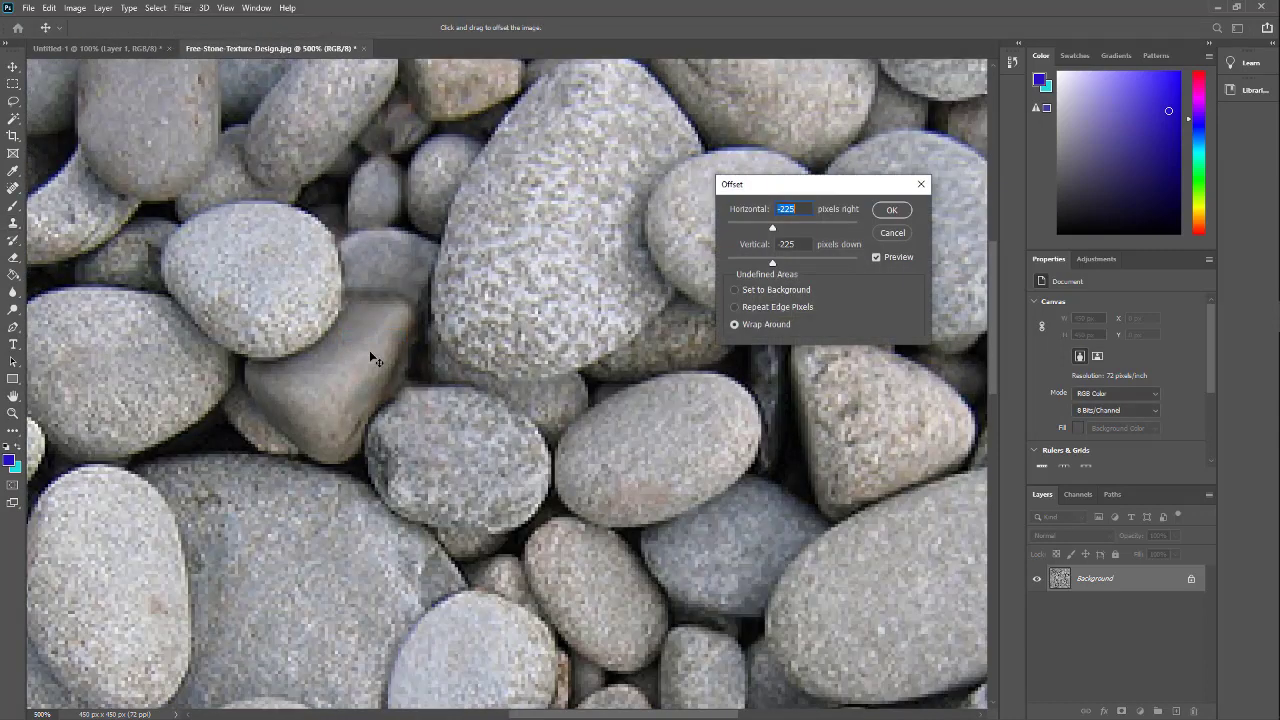
pyautogui.click(889, 210)
# Select the entire pebble image with the Rectangular Marquee.
pyautogui.scroll(-2, 500, 400)
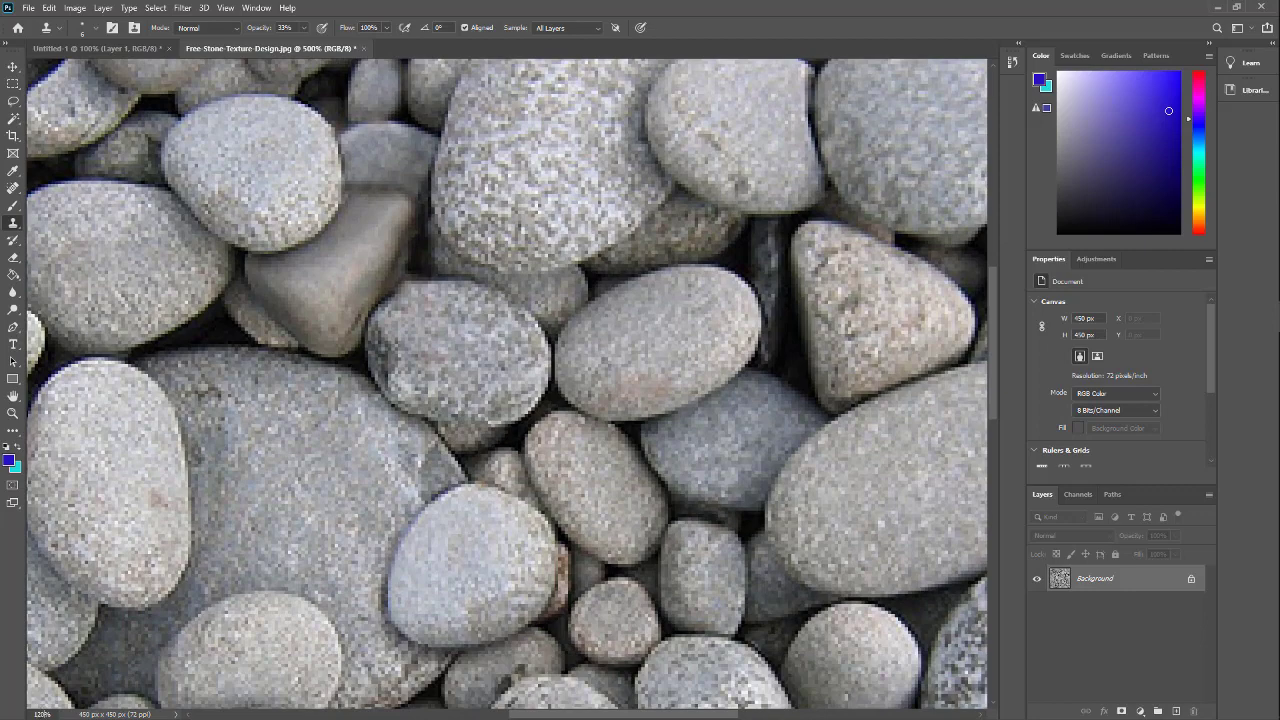
pyautogui.press('Return')
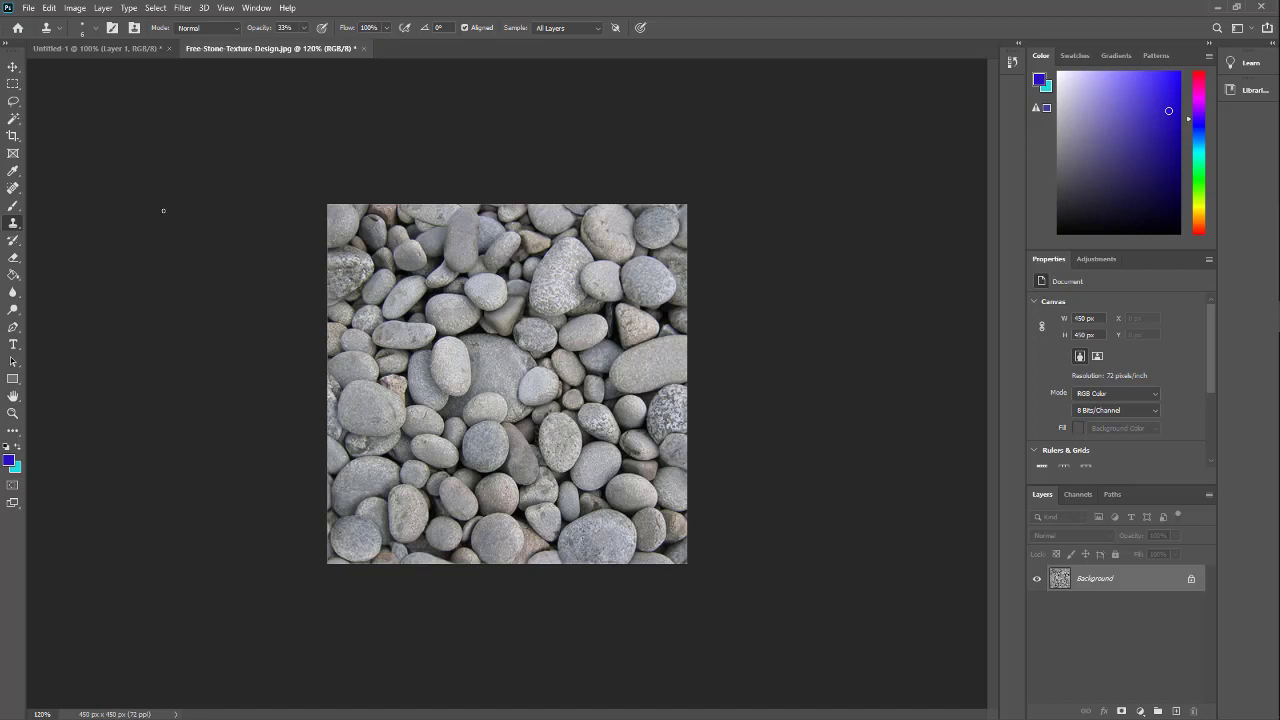
pyautogui.click(13, 83)
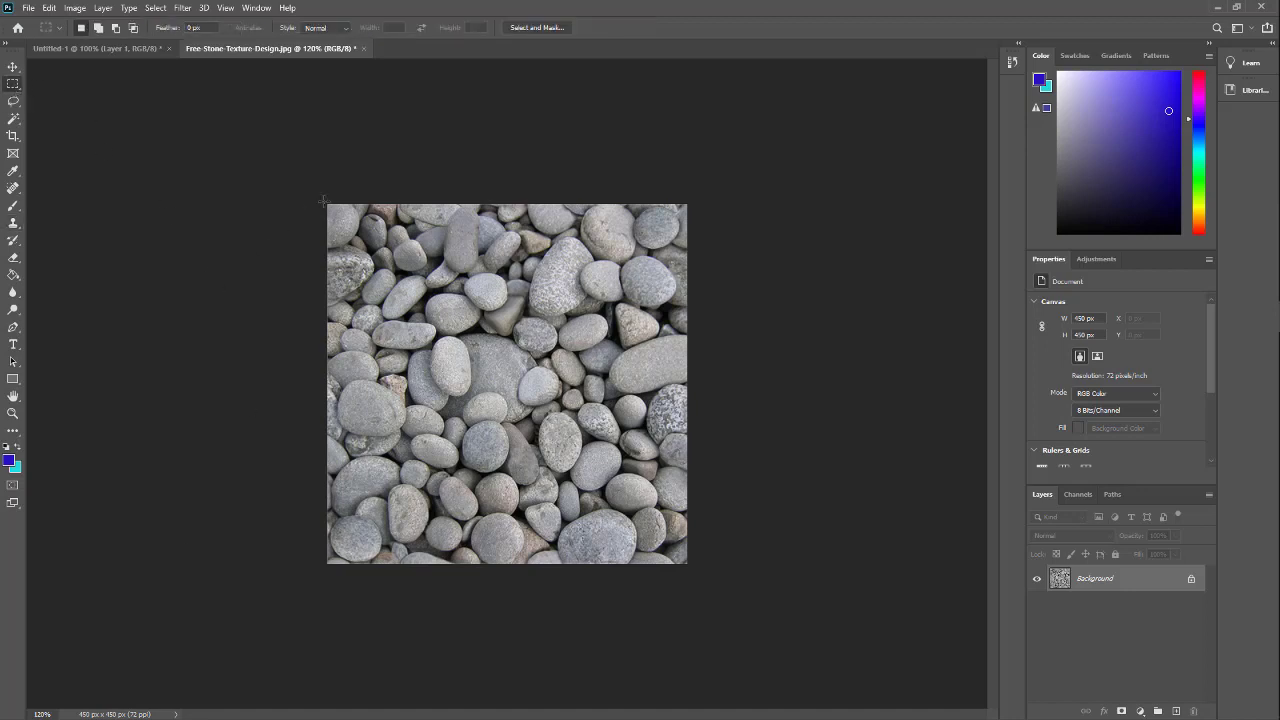
pyautogui.moveTo(327, 204); pyautogui.dragTo(689, 586)
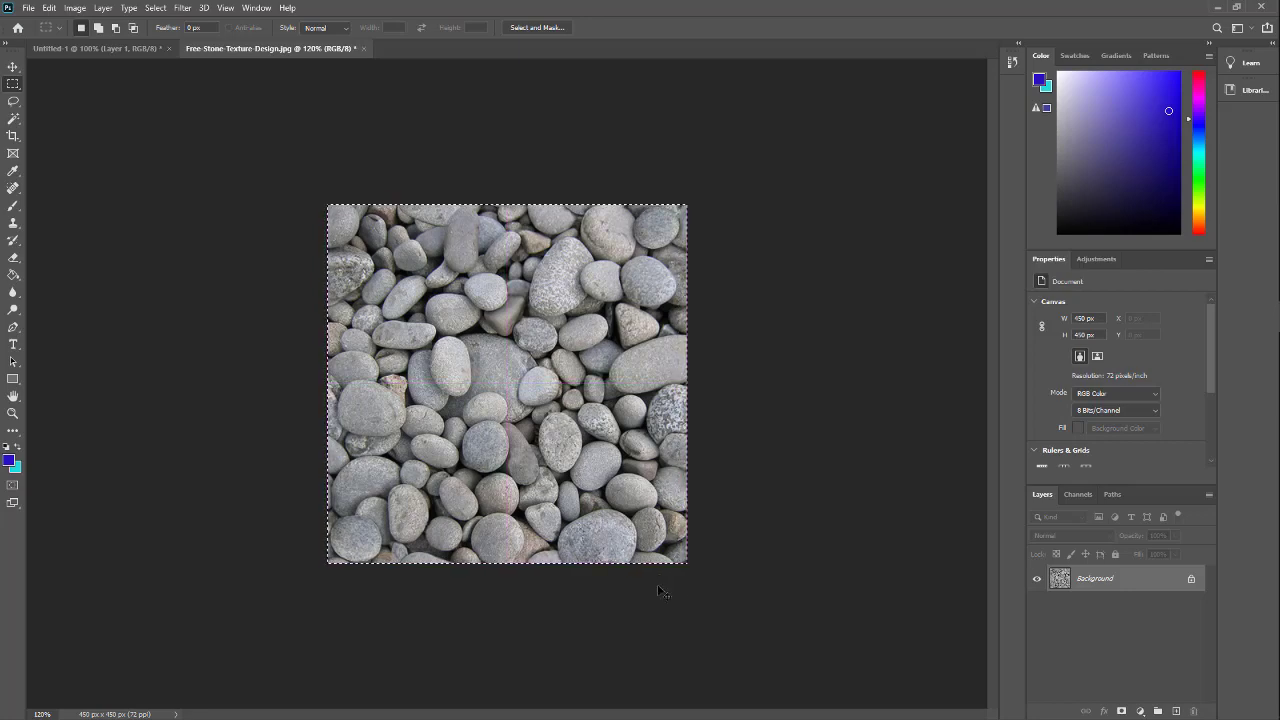
# Define the selected pebble texture as a pattern named 2Free-Stone-Texture-Design.jpg.
pyautogui.click(48, 8)
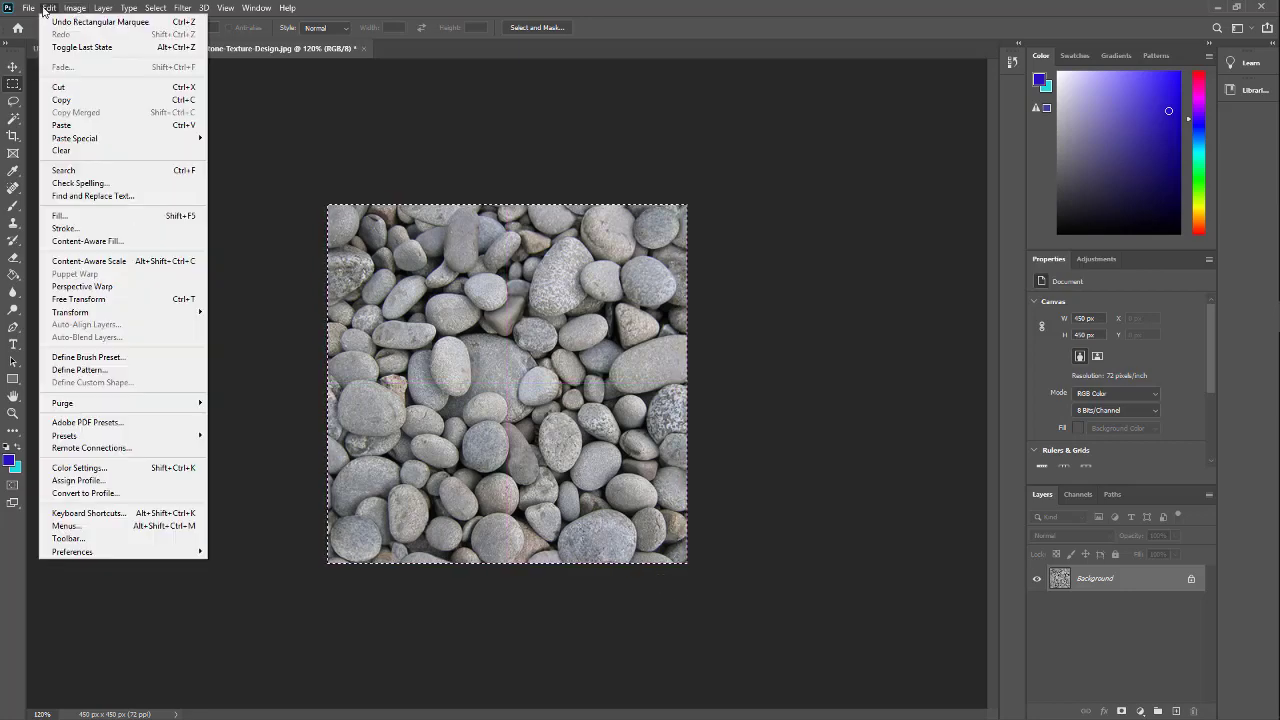
pyautogui.click(66, 370)
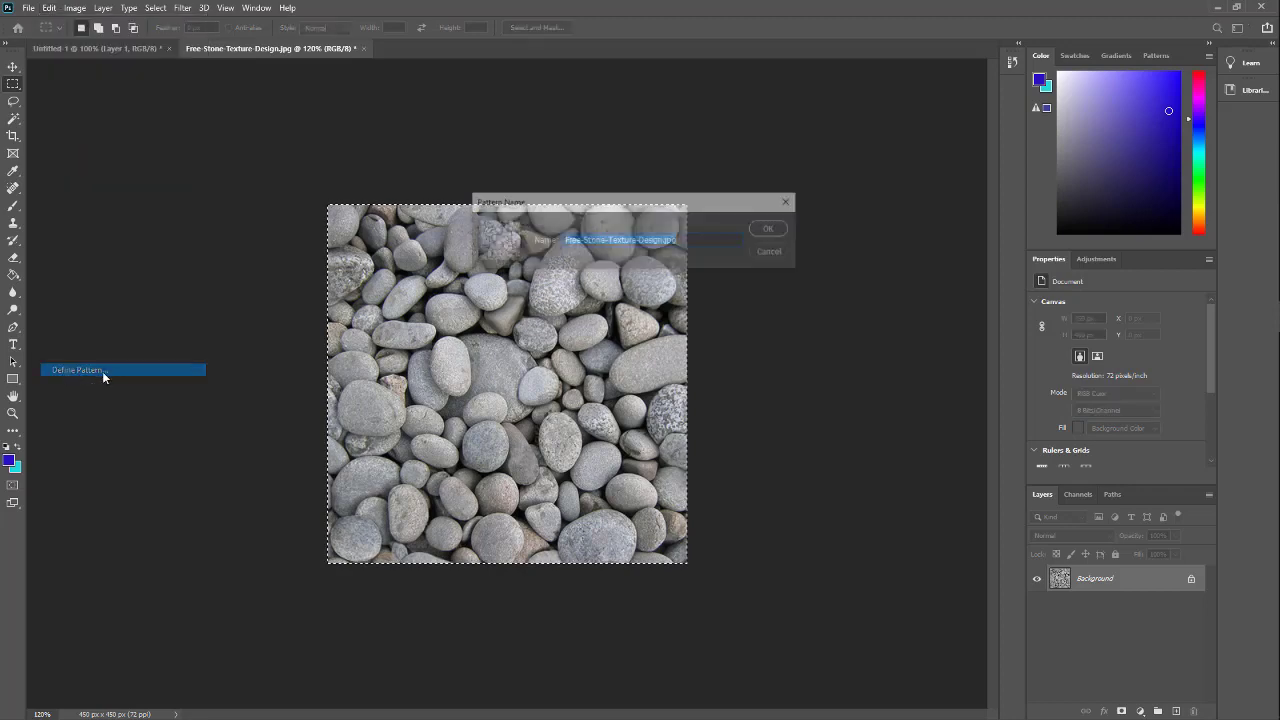
pyautogui.doubleClick(671, 240)
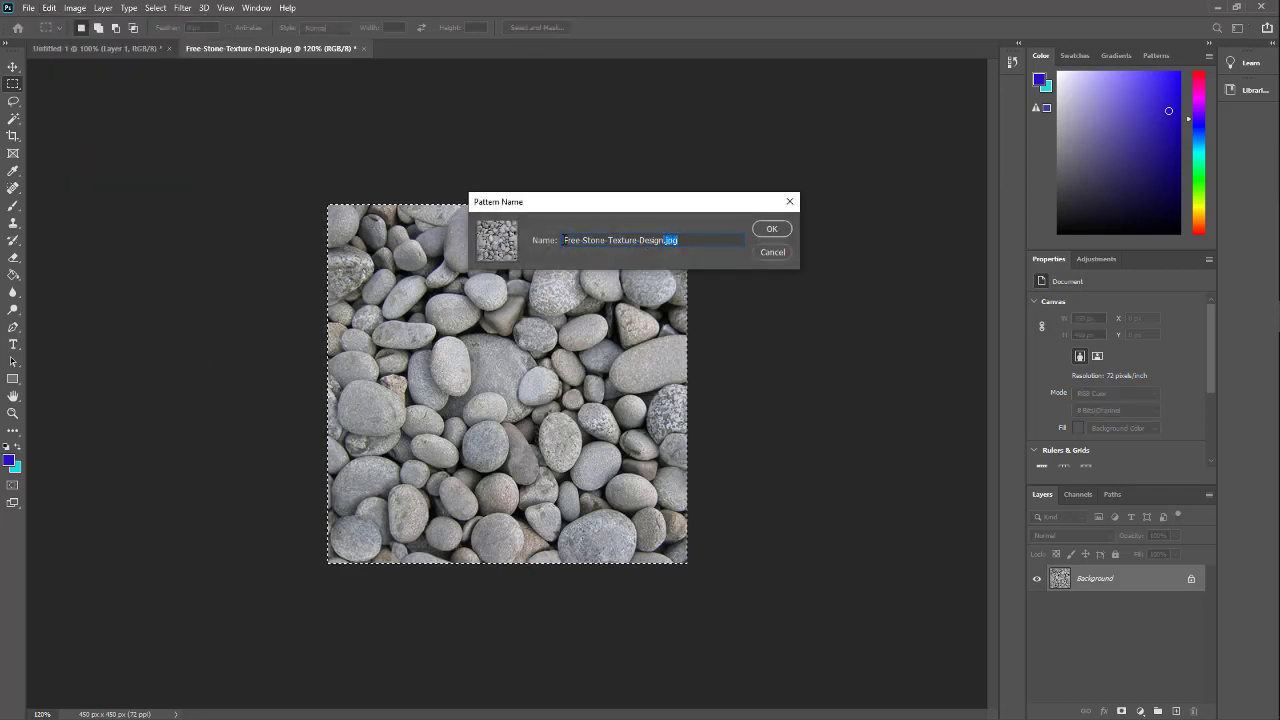
pyautogui.press('Home')
pyautogui.write('2')
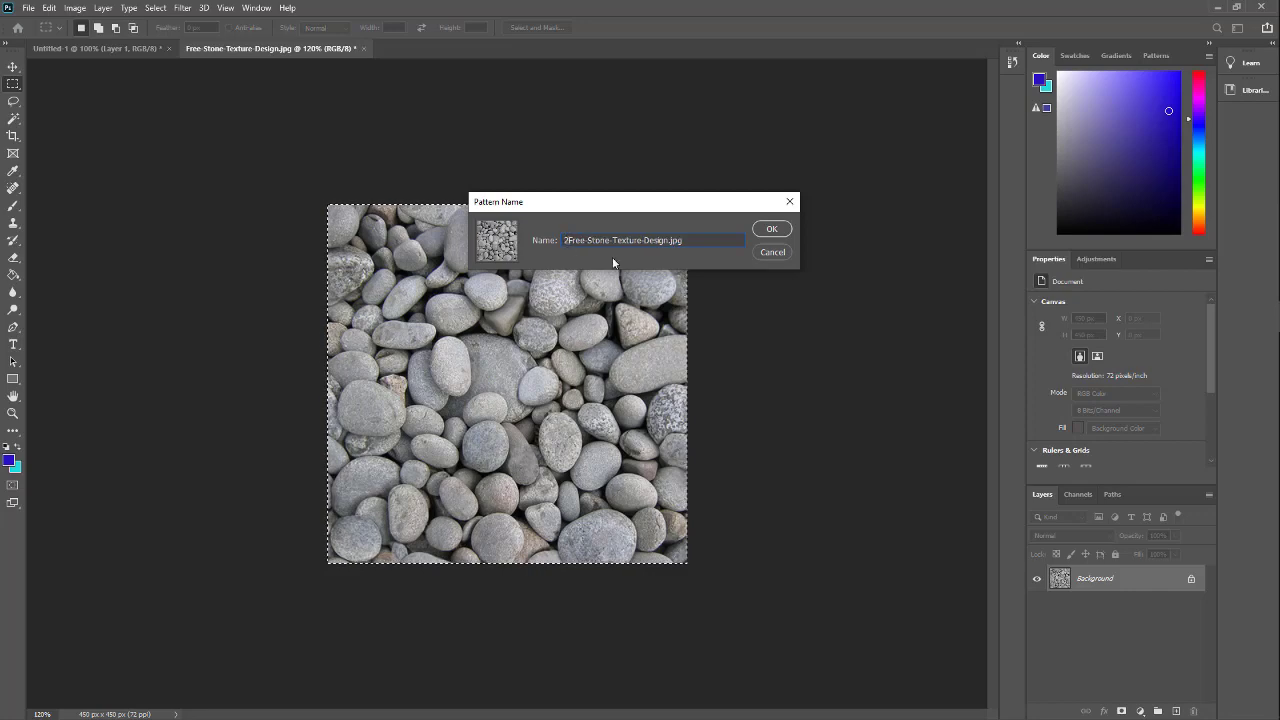
pyautogui.click(772, 229)
# Switch to the Untitled-1 document and add a new empty layer above Layer 1.
pyautogui.click(118, 50)
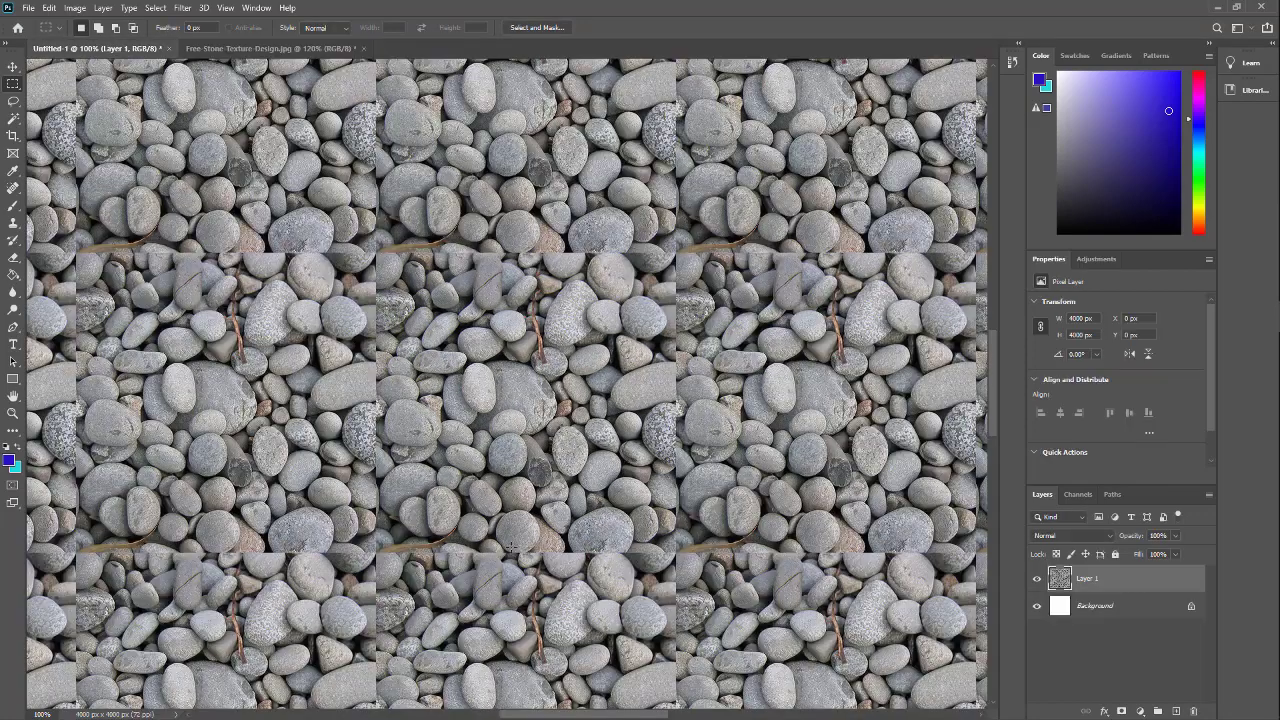
pyautogui.click(1191, 711)
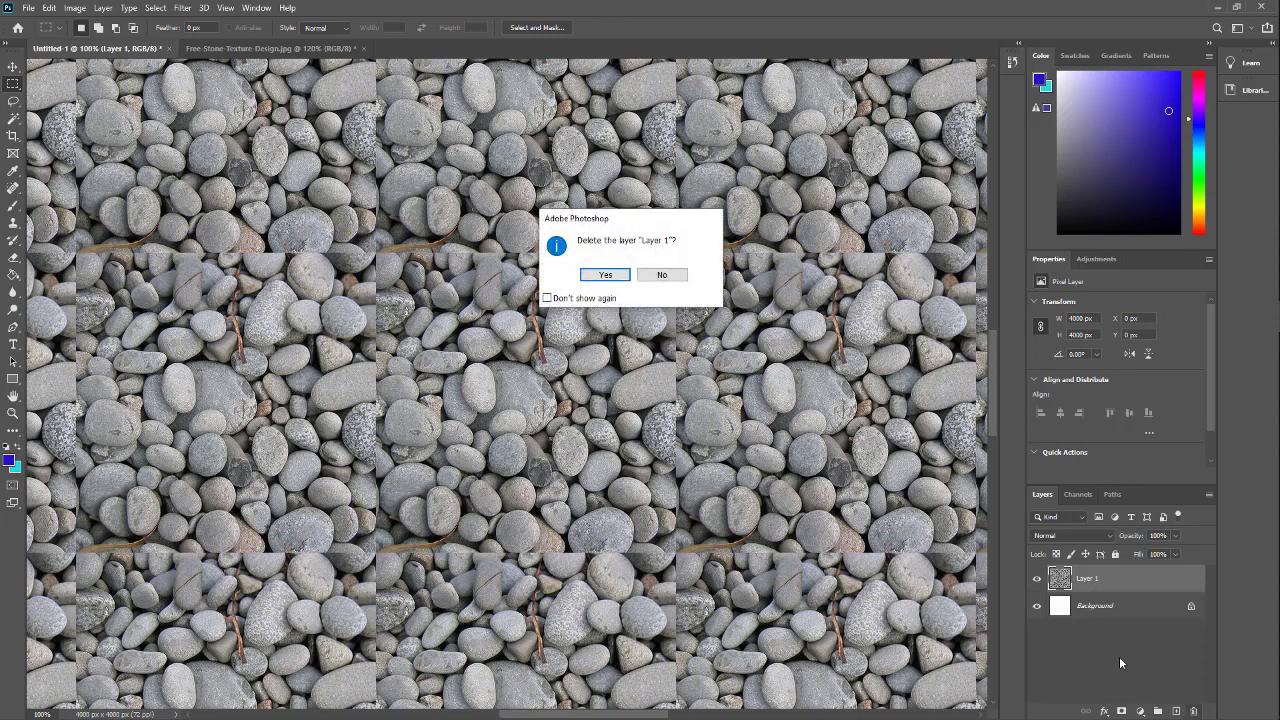
pyautogui.click(662, 274)
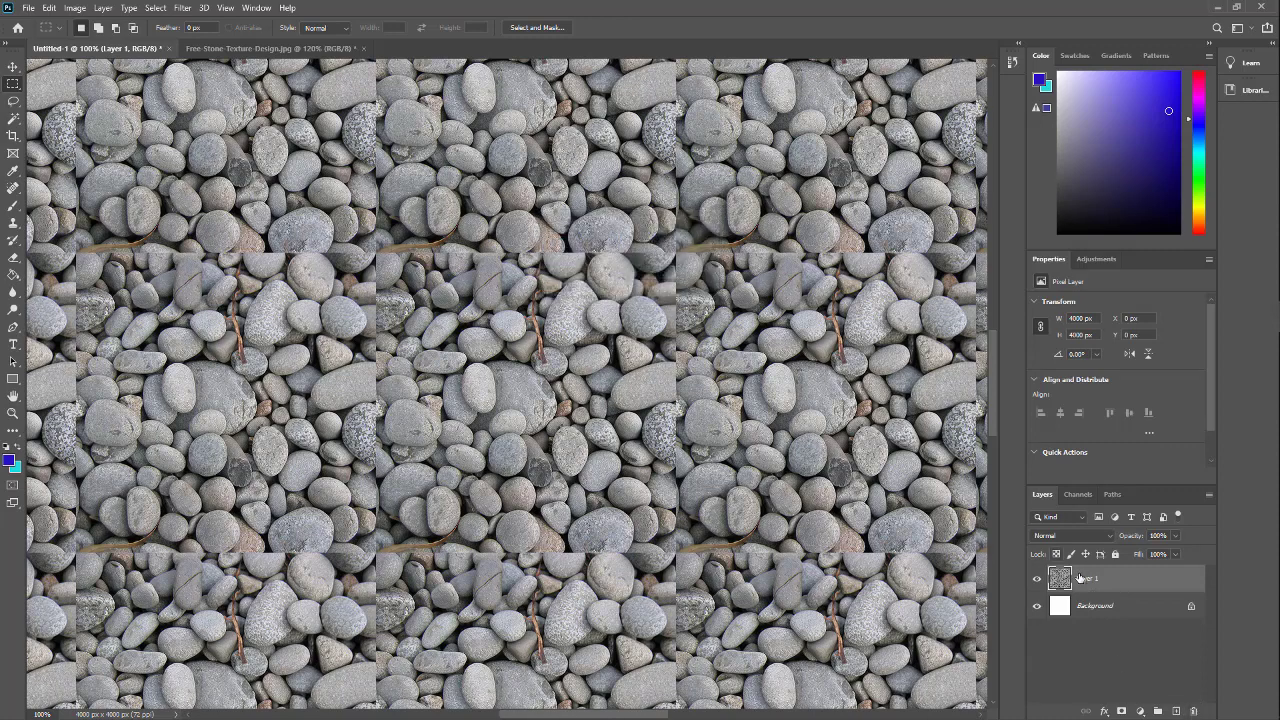
pyautogui.click(1176, 711)
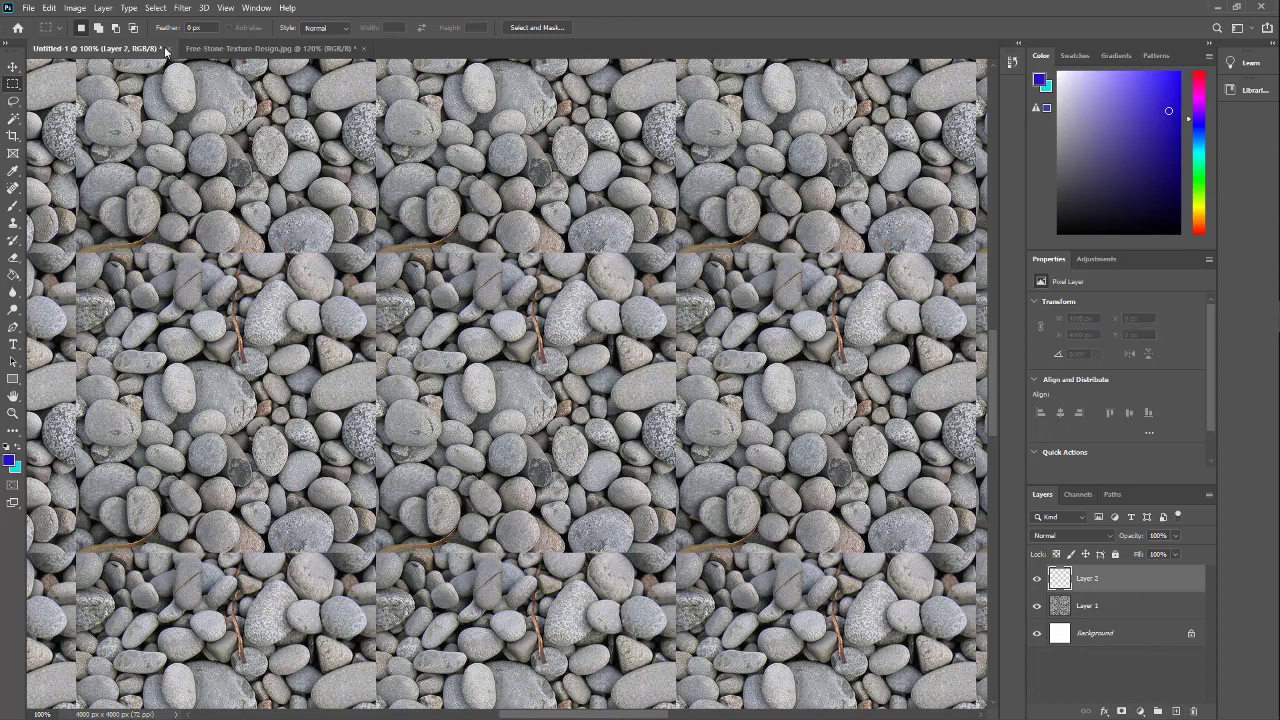
# Fill the empty Layer 2 with the newly defined pebble pattern using the Paint Bucket.
pyautogui.click(16, 277)
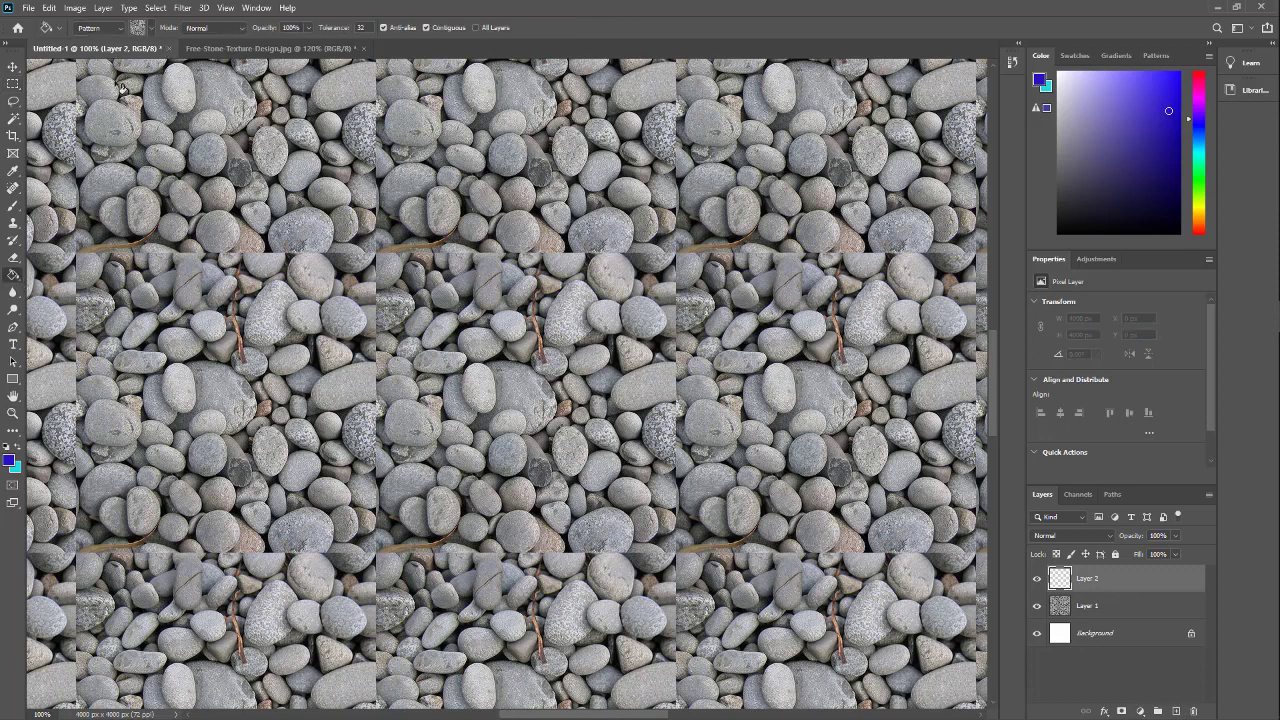
pyautogui.click(152, 31)
pyautogui.click(180, 115)
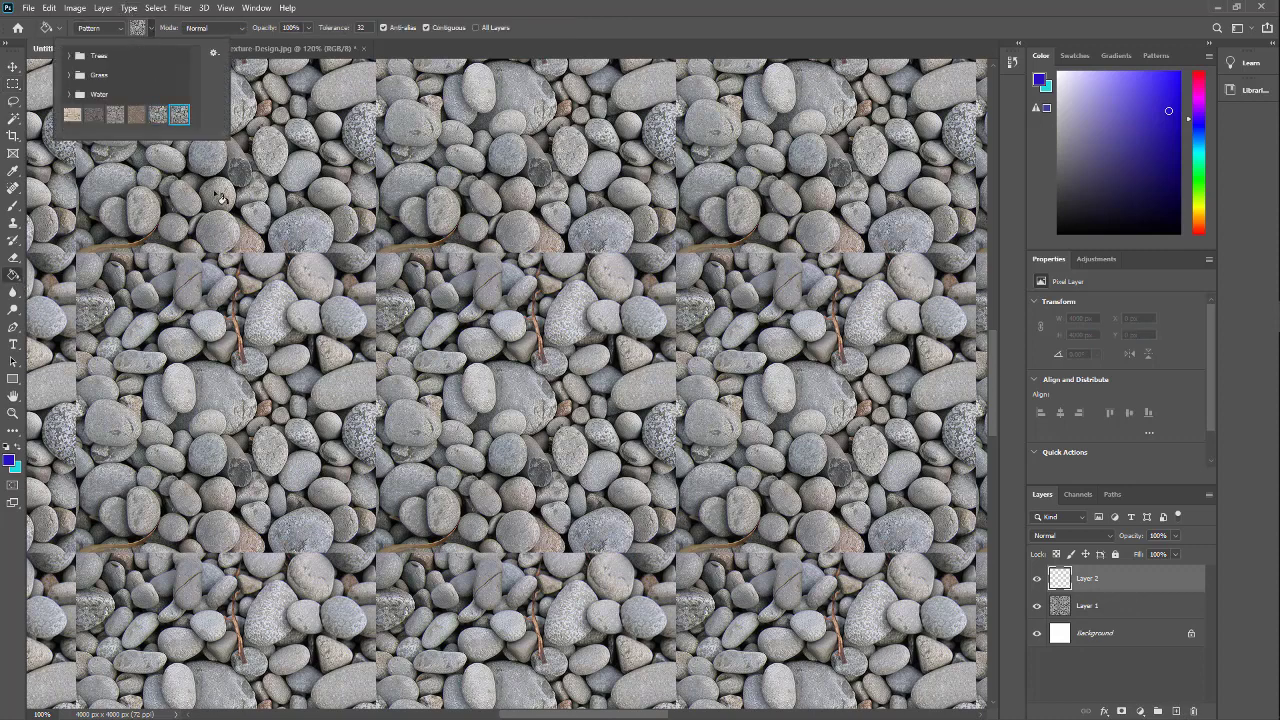
pyautogui.click(410, 370)
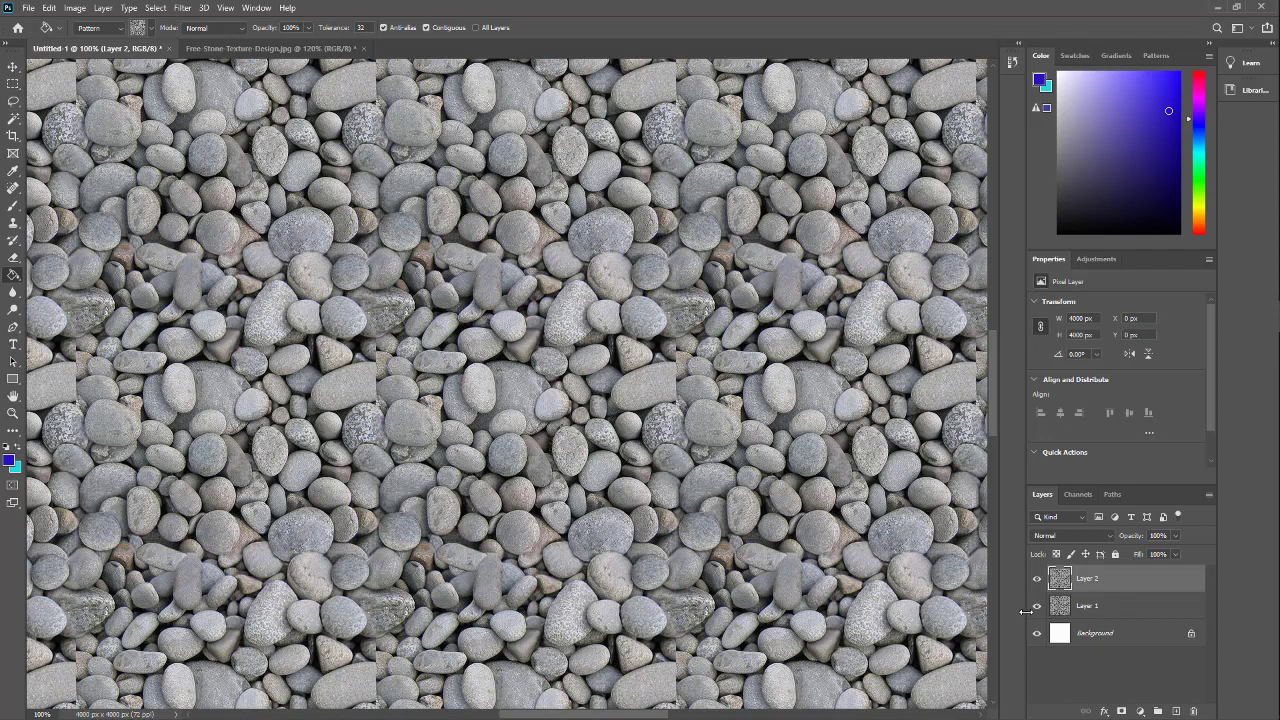
# Hide and show Layer 2 repeatedly to compare its pebble fill with the original tiling on Layer 1.
pyautogui.click(1037, 579)
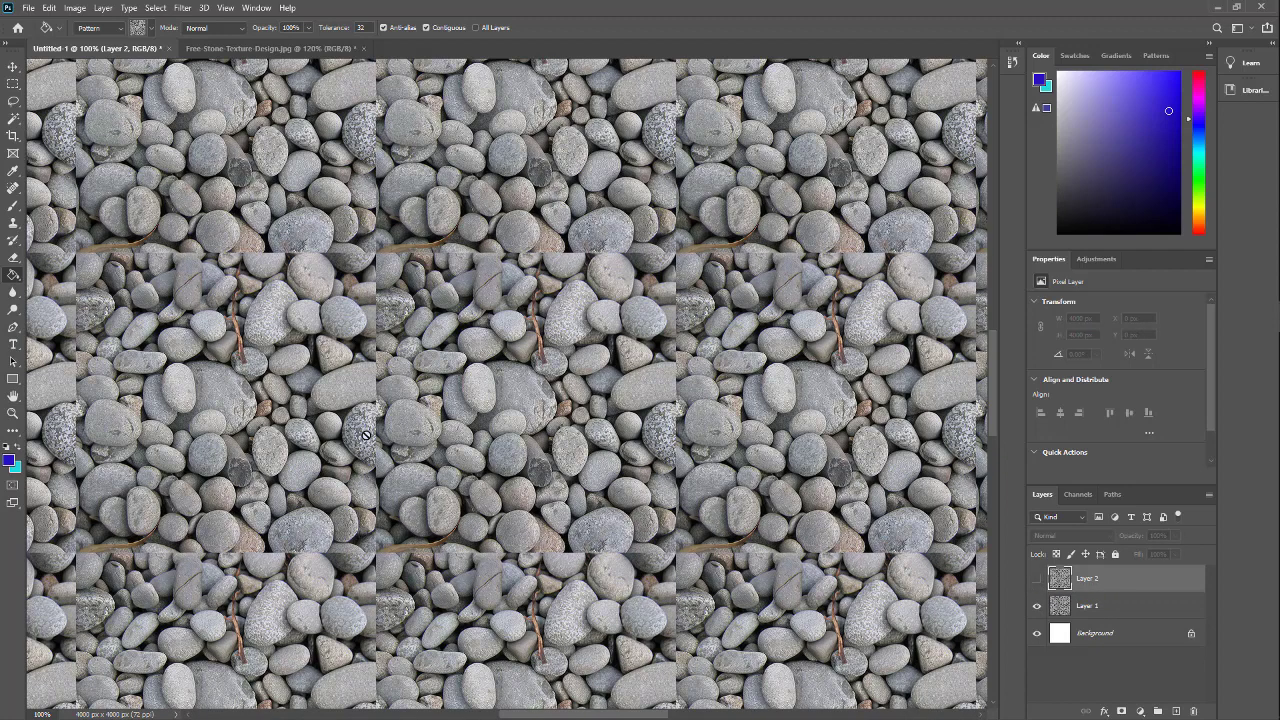
pyautogui.click(1037, 579)
pyautogui.click(1037, 579)
pyautogui.click(1037, 579)
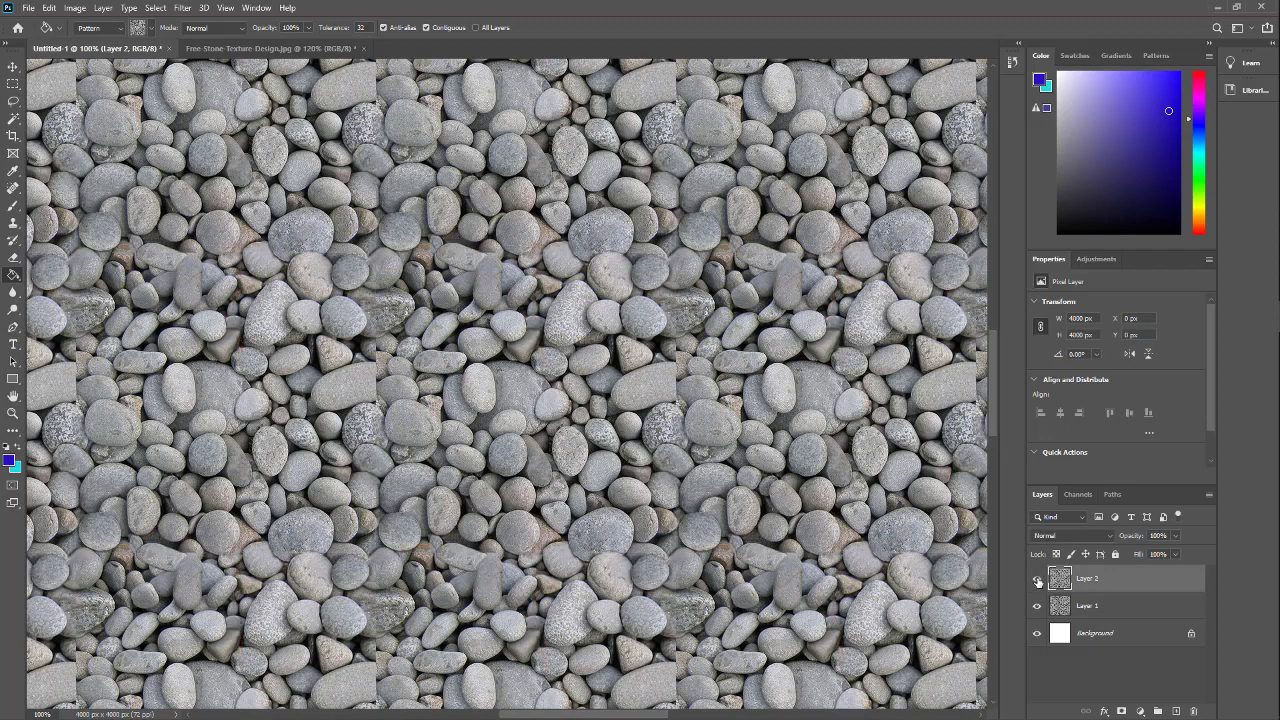
pyautogui.click(1037, 579)
pyautogui.click(1037, 579)
pyautogui.click(1037, 579)
pyautogui.click(1037, 579)
pyautogui.click(1036, 583)
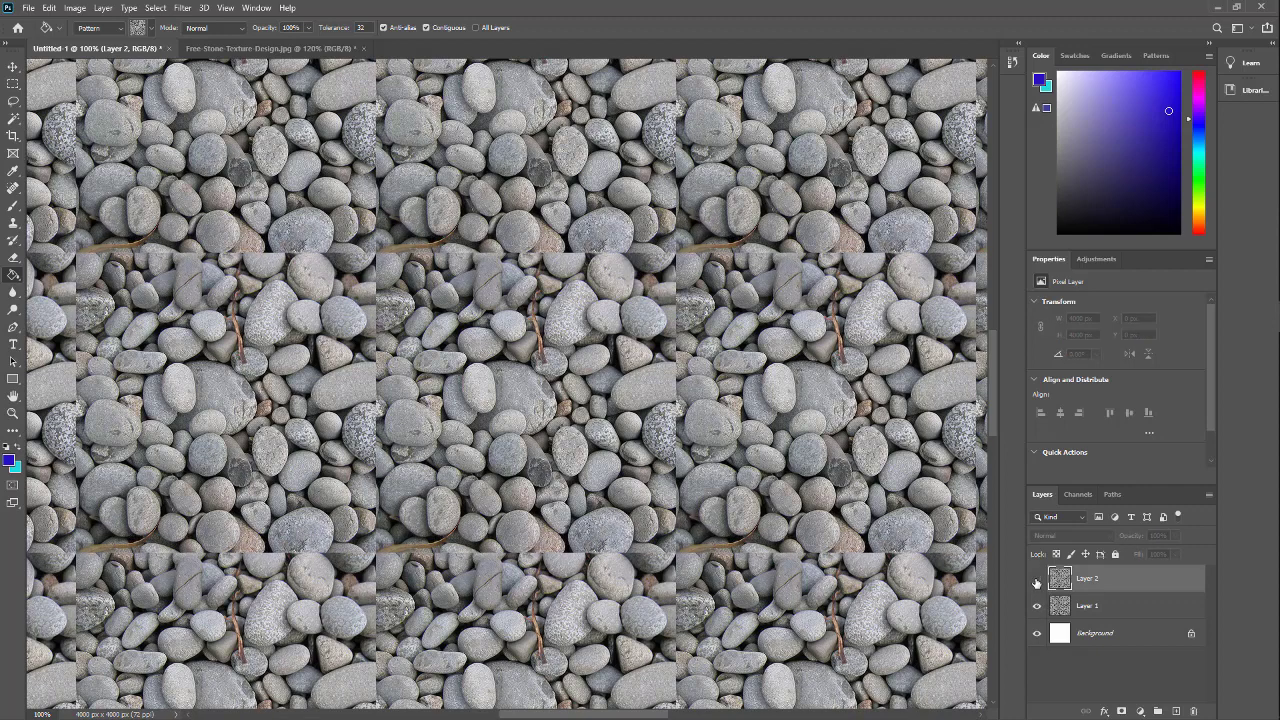
pyautogui.click(1036, 580)
pyautogui.click(1036, 581)
pyautogui.click(1036, 581)
pyautogui.click(1036, 581)
pyautogui.click(1036, 581)
pyautogui.click(1036, 581)
pyautogui.click(1036, 581)
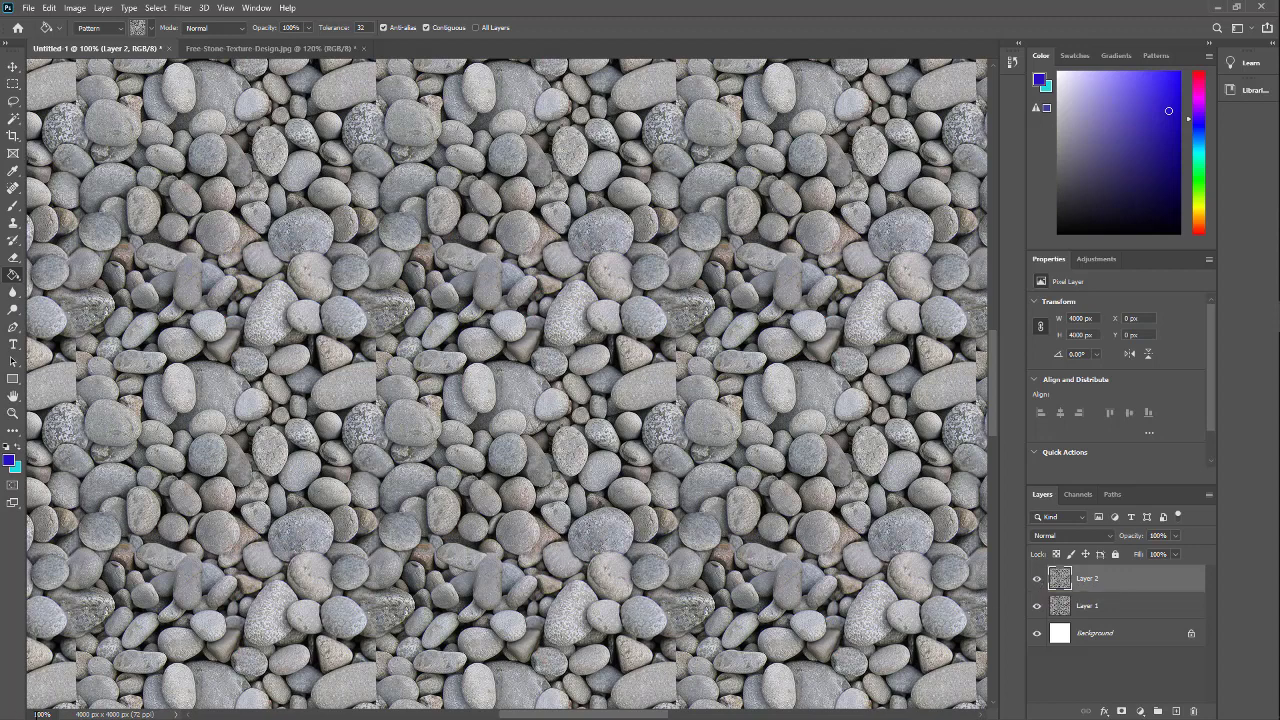
# Compare the two pebble fills across a wider area at 50% zoom by toggling Layer 2's visibility.
pyautogui.hotkey('ctrl', '-')
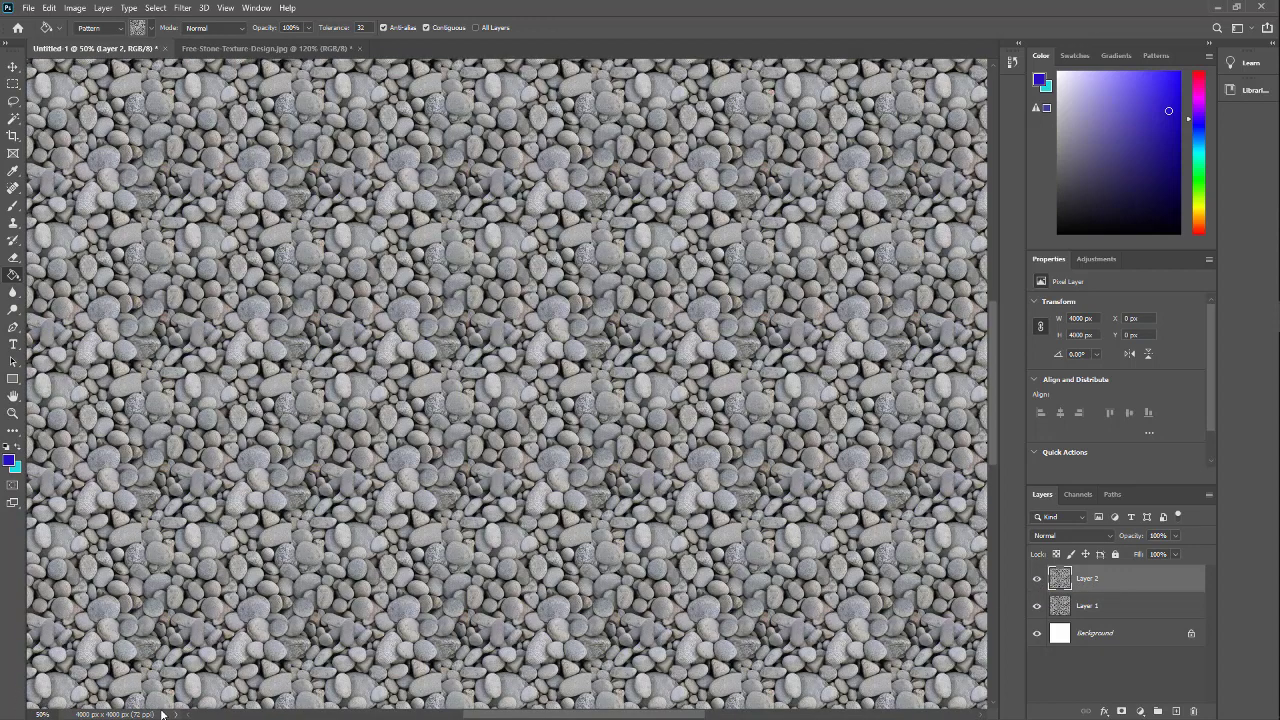
pyautogui.click(1037, 581)
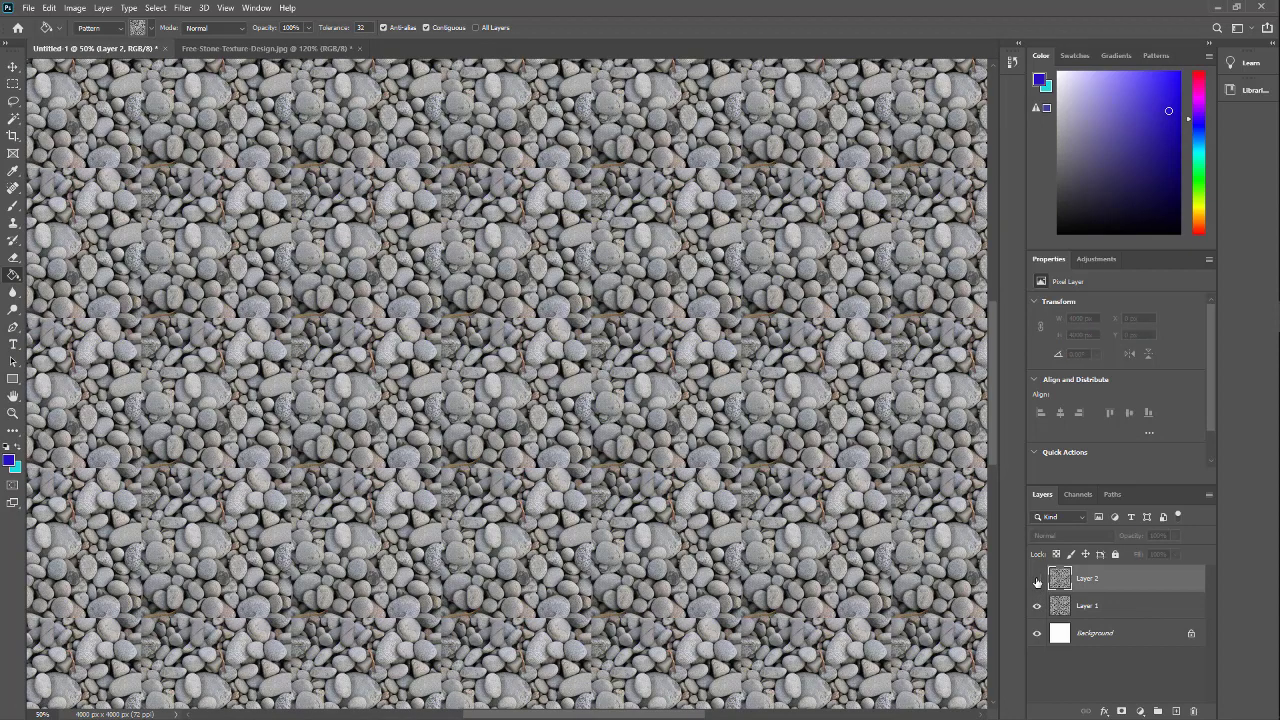
pyautogui.click(1037, 581)
pyautogui.click(1037, 581)
pyautogui.click(1037, 581)
pyautogui.click(1037, 581)
pyautogui.click(1037, 581)
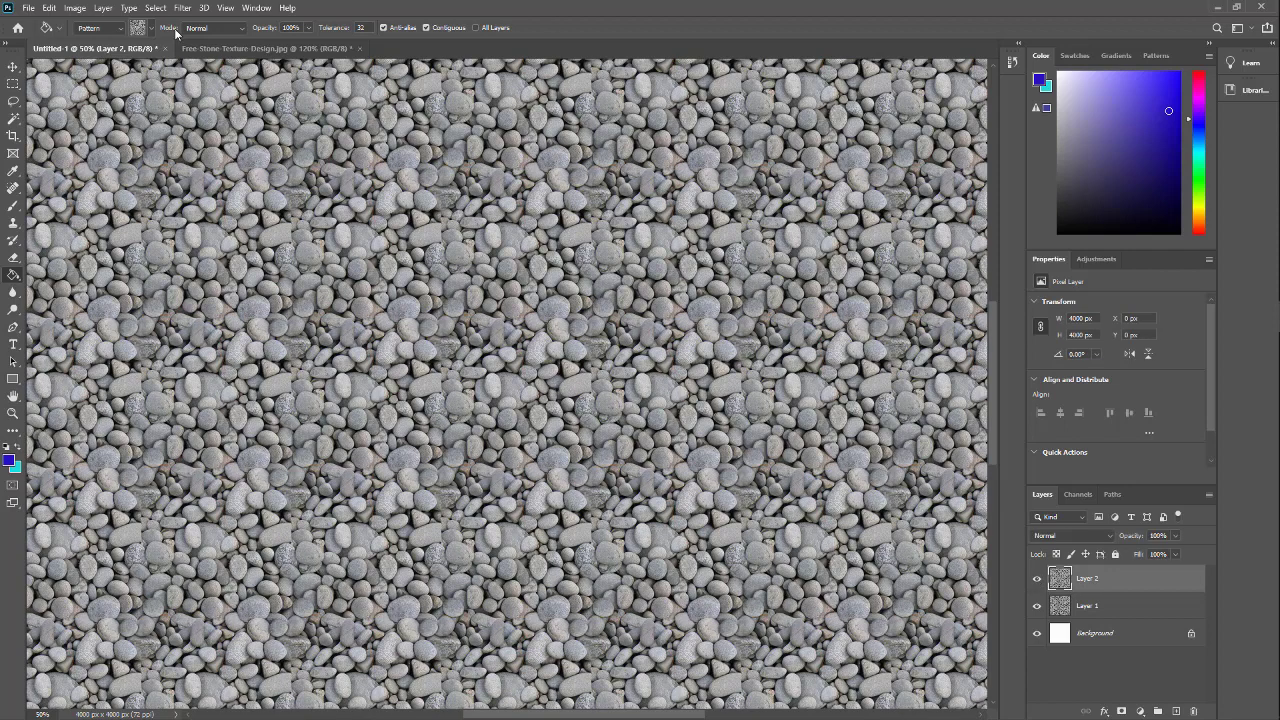